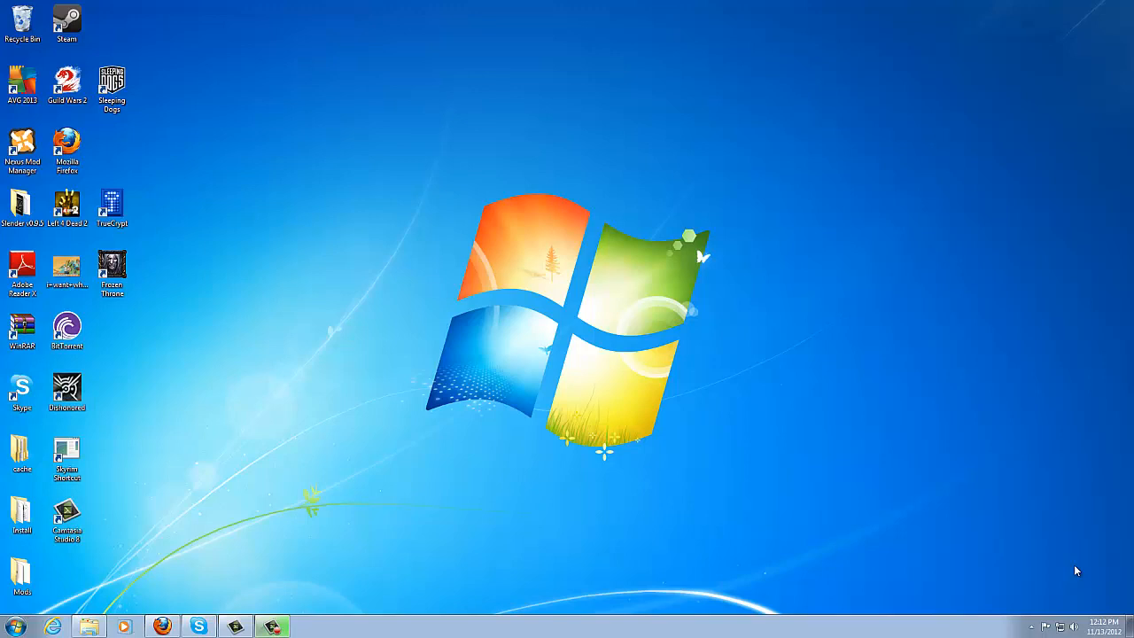
Launch TrueCrypt and start creating a volume that encrypts a non-system partition/drive
{"action": "double_click", "coordinate": [110, 205]}
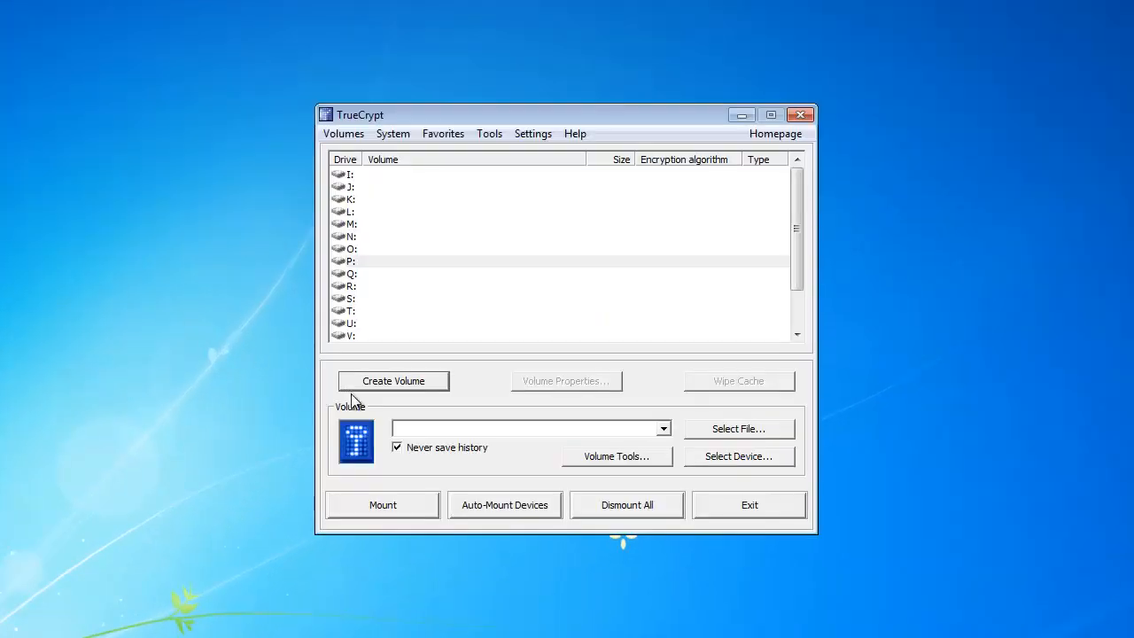
{"action": "scroll", "coordinate": [356, 209], "scroll_direction": "down", "scroll_amount": 2}
{"action": "scroll", "coordinate": [353, 214], "scroll_direction": "up", "scroll_amount": 2}
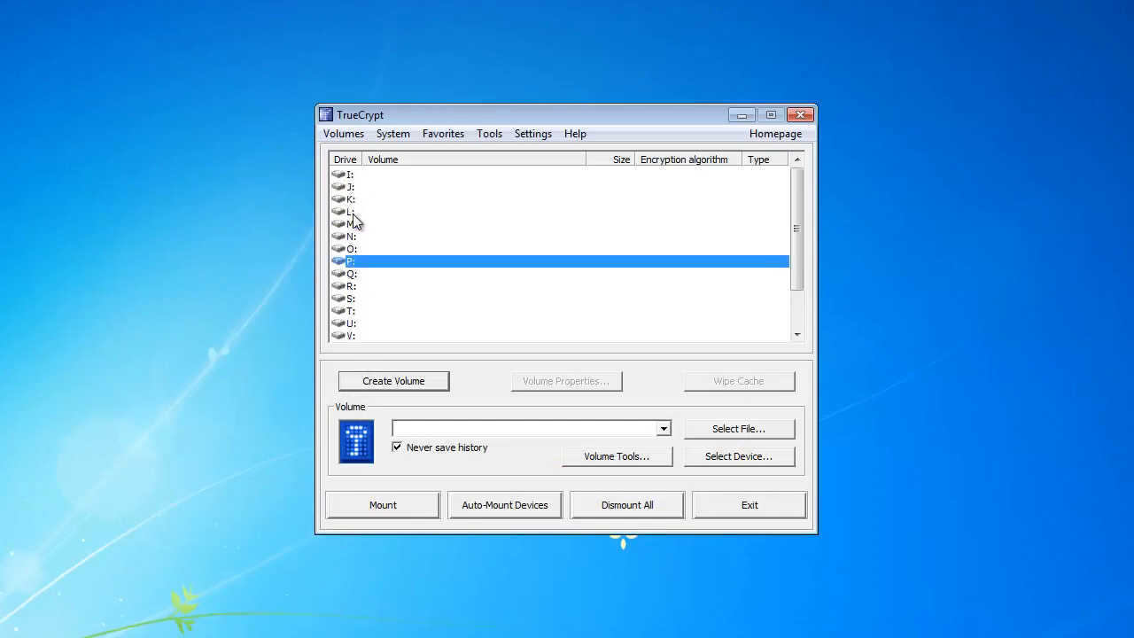
{"action": "scroll", "coordinate": [354, 221], "scroll_direction": "down", "scroll_amount": 2}
{"action": "scroll", "coordinate": [354, 222], "scroll_direction": "up", "scroll_amount": 2}
{"action": "scroll", "coordinate": [355, 222], "scroll_direction": "down", "scroll_amount": 2}
{"action": "scroll", "coordinate": [354, 222], "scroll_direction": "up", "scroll_amount": 2}
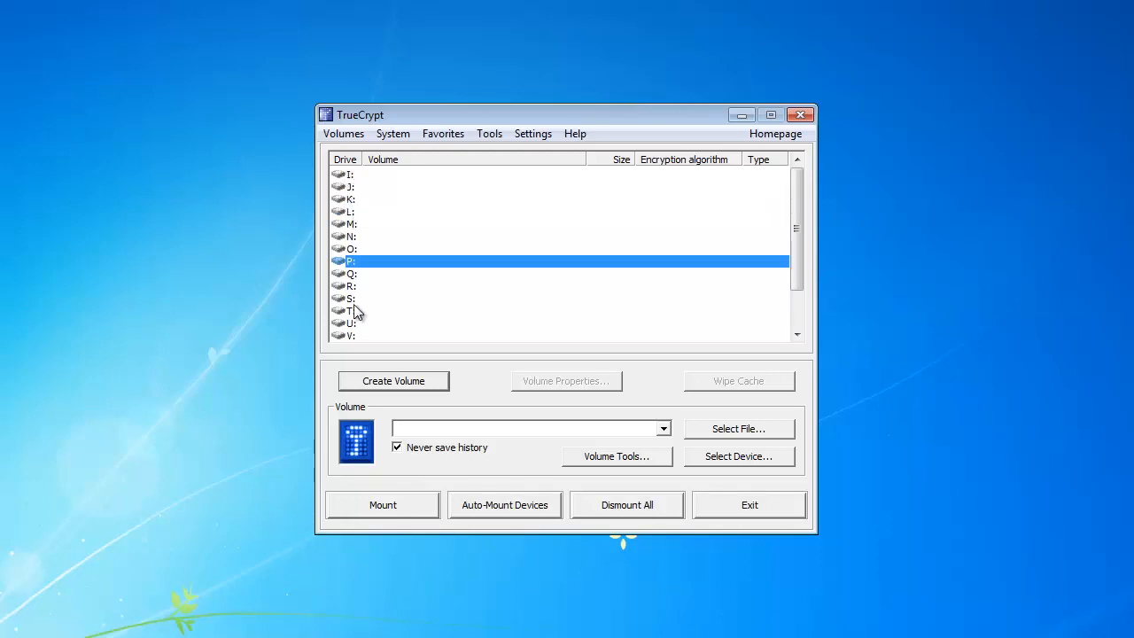
{"action": "left_click", "coordinate": [381, 383]}
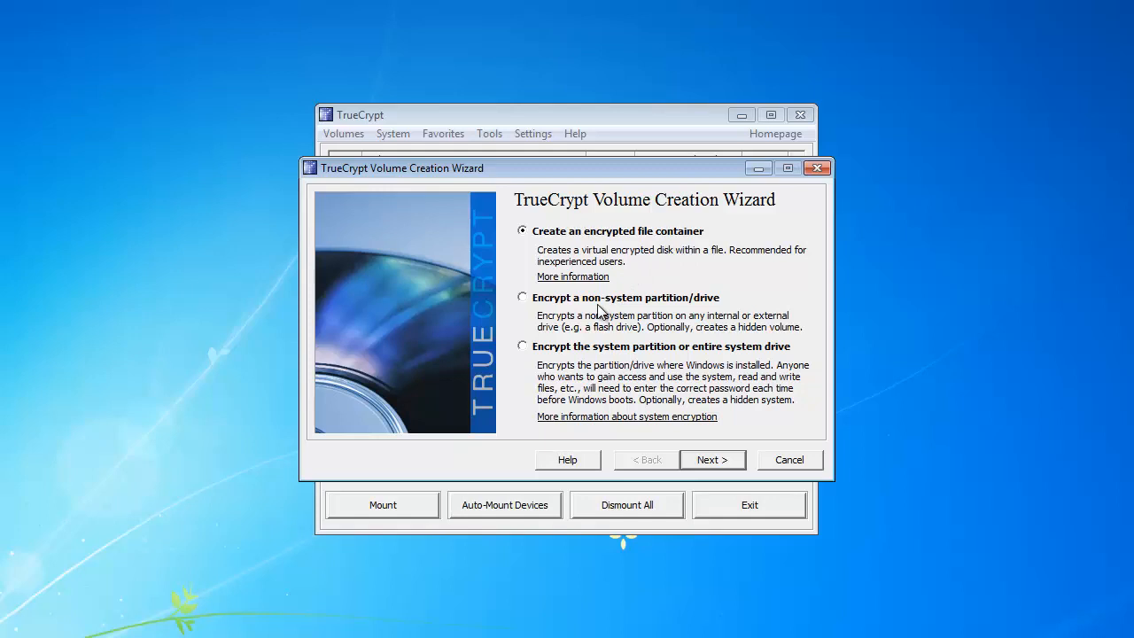
{"action": "left_click", "coordinate": [523, 299]}
{"action": "left_click", "coordinate": [717, 459]}
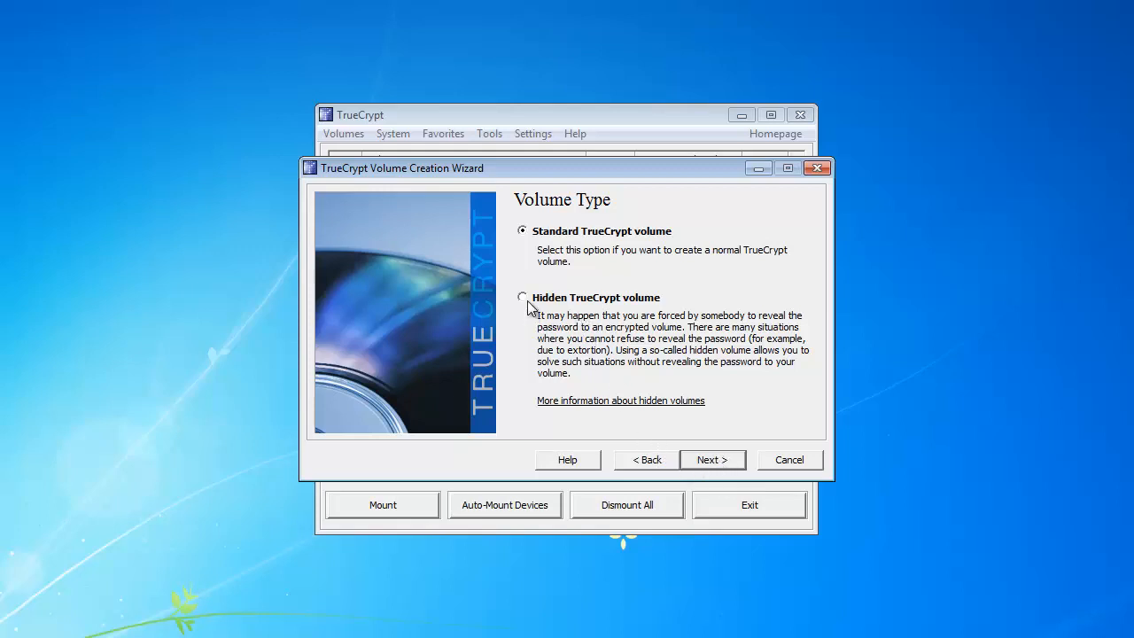
Accept the standard TrueCrypt volume type and choose \Device\Harddisk2\Partition1, the Portable HD (H:), as the volume location
{"action": "left_click", "coordinate": [700, 459]}
{"action": "left_click", "coordinate": [737, 239]}
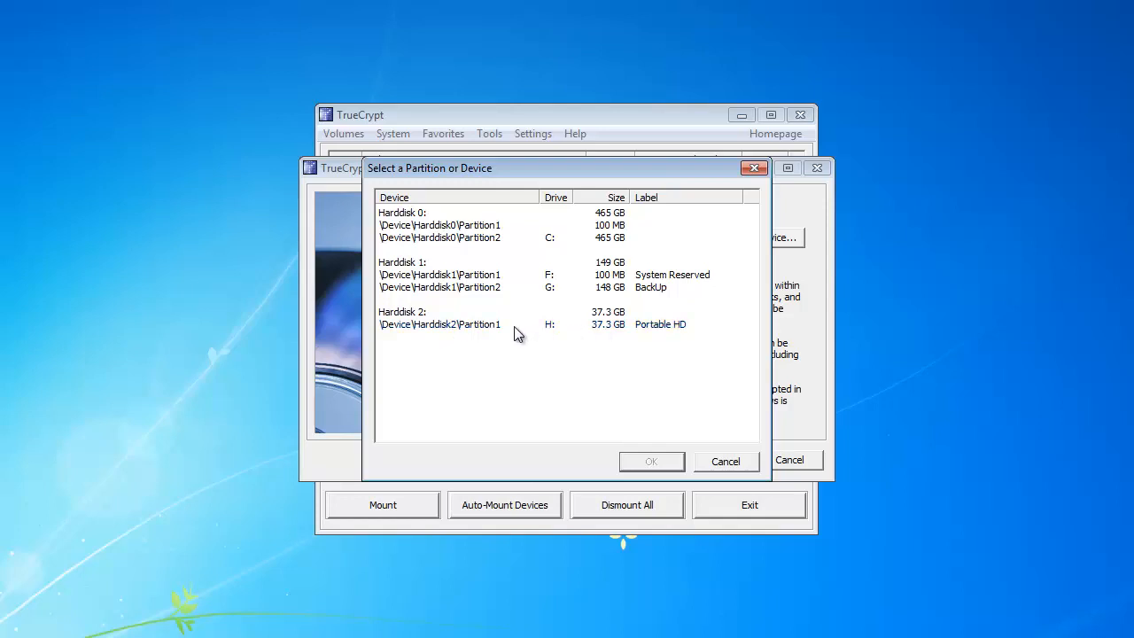
{"action": "left_click", "coordinate": [479, 325]}
{"action": "left_click", "coordinate": [648, 462]}
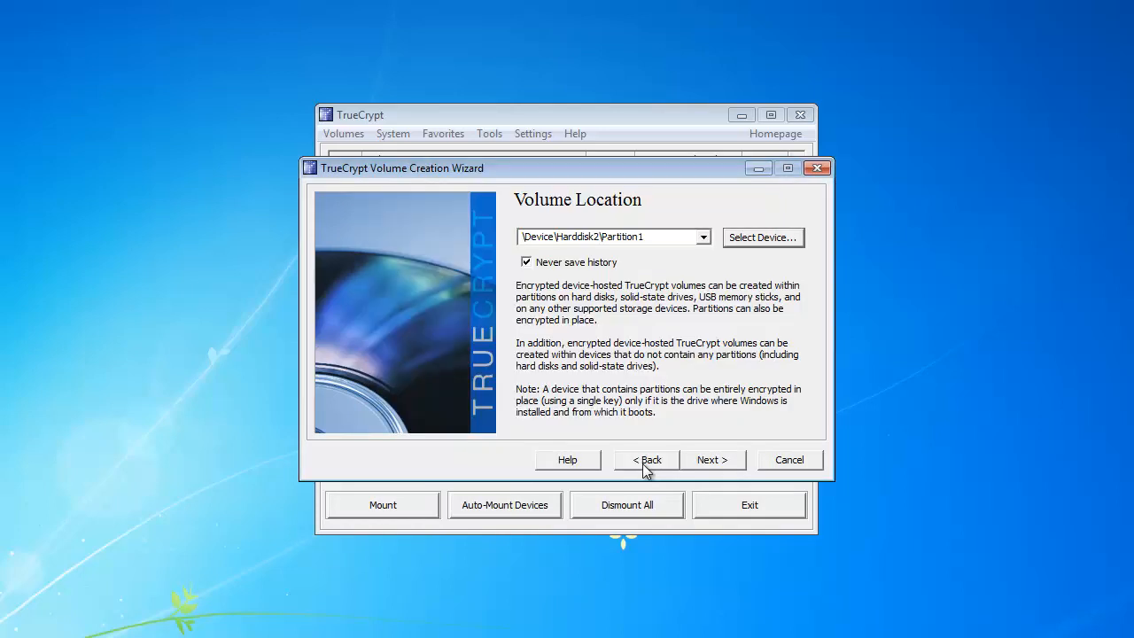
{"action": "left_click", "coordinate": [721, 462]}
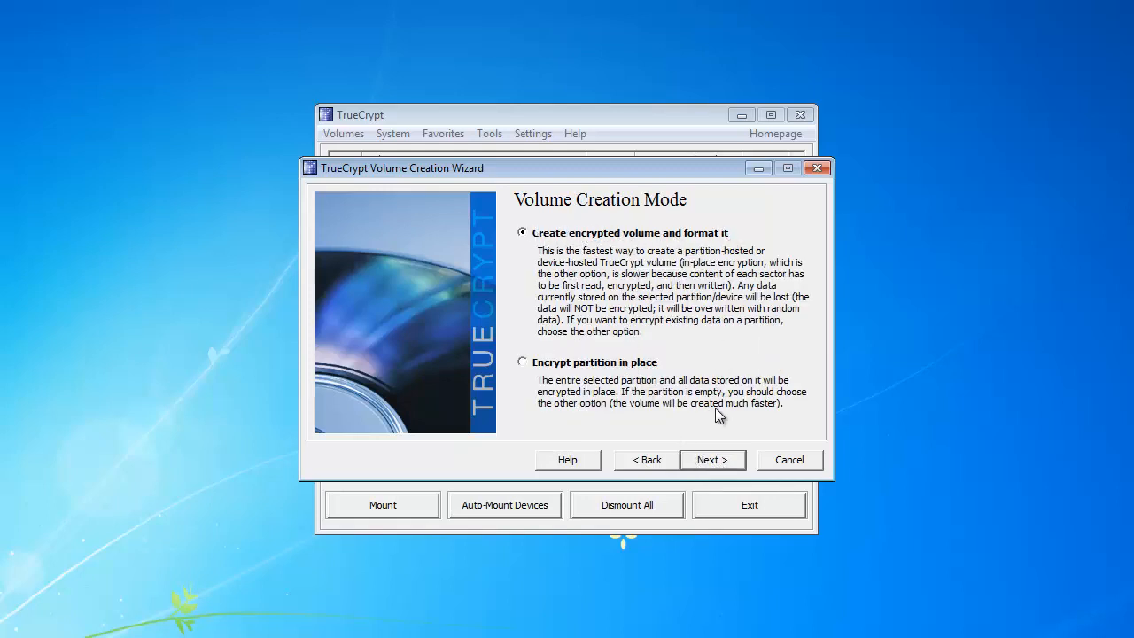
Choose to create the encrypted volume and format it as the volume creation mode
{"action": "left_click", "coordinate": [550, 364]}
{"action": "left_click", "coordinate": [539, 363]}
{"action": "left_click", "coordinate": [523, 233]}
{"action": "left_click", "coordinate": [711, 459]}
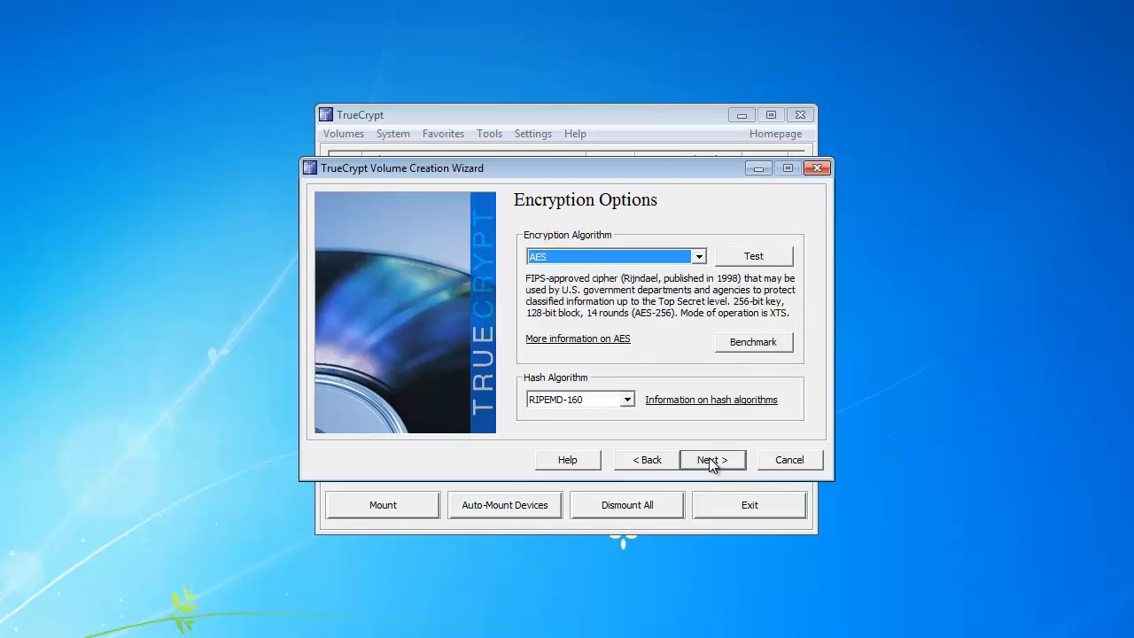
Use AES encryption with the RIPEMD-160 hash and accept the partition's volume size
{"action": "left_click", "coordinate": [696, 258]}
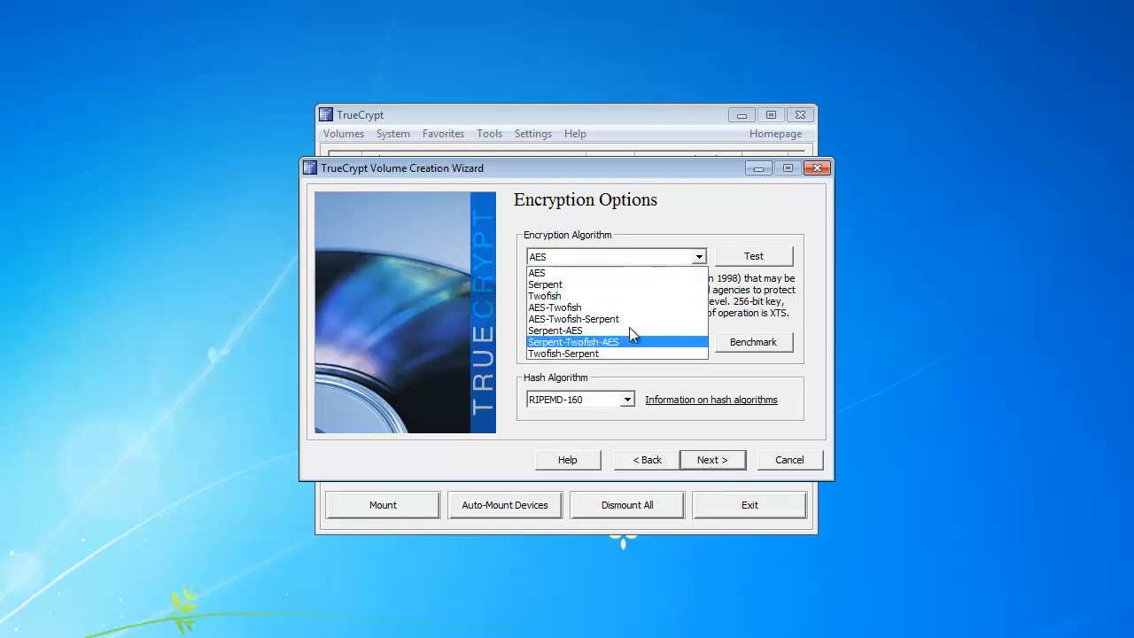
{"action": "left_click", "coordinate": [607, 271]}
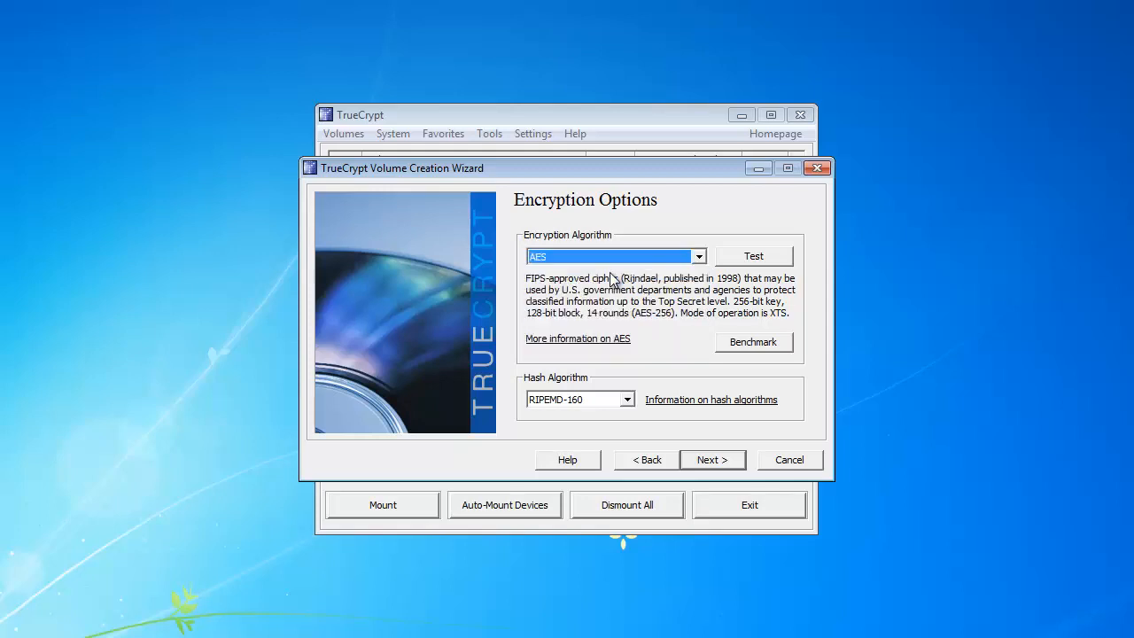
{"action": "left_click", "coordinate": [712, 458]}
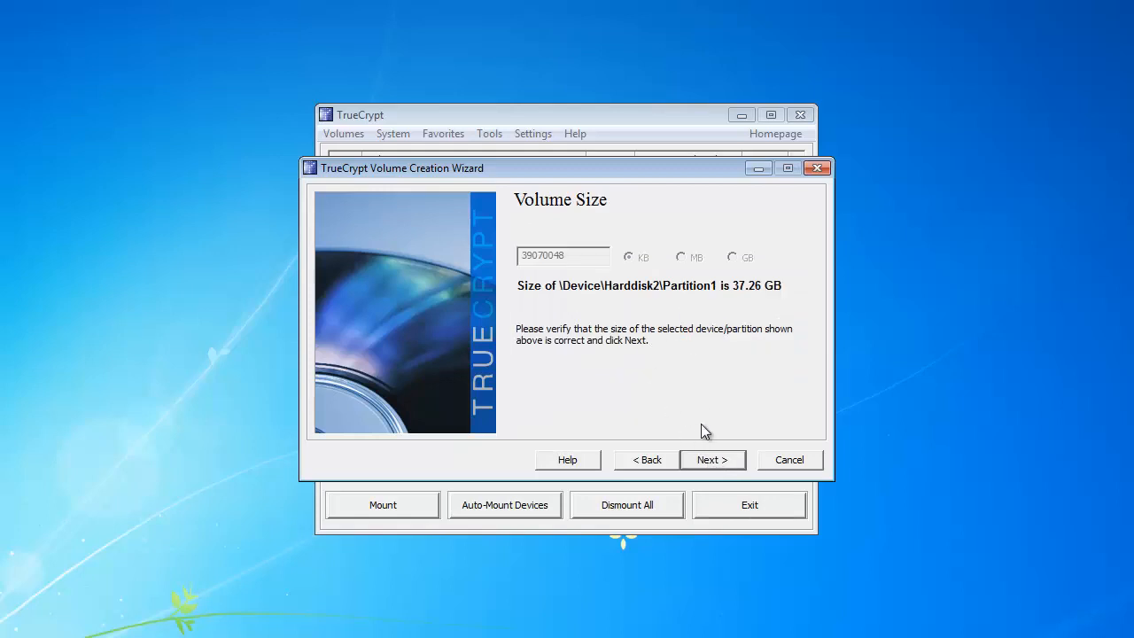
{"action": "left_click", "coordinate": [717, 465]}
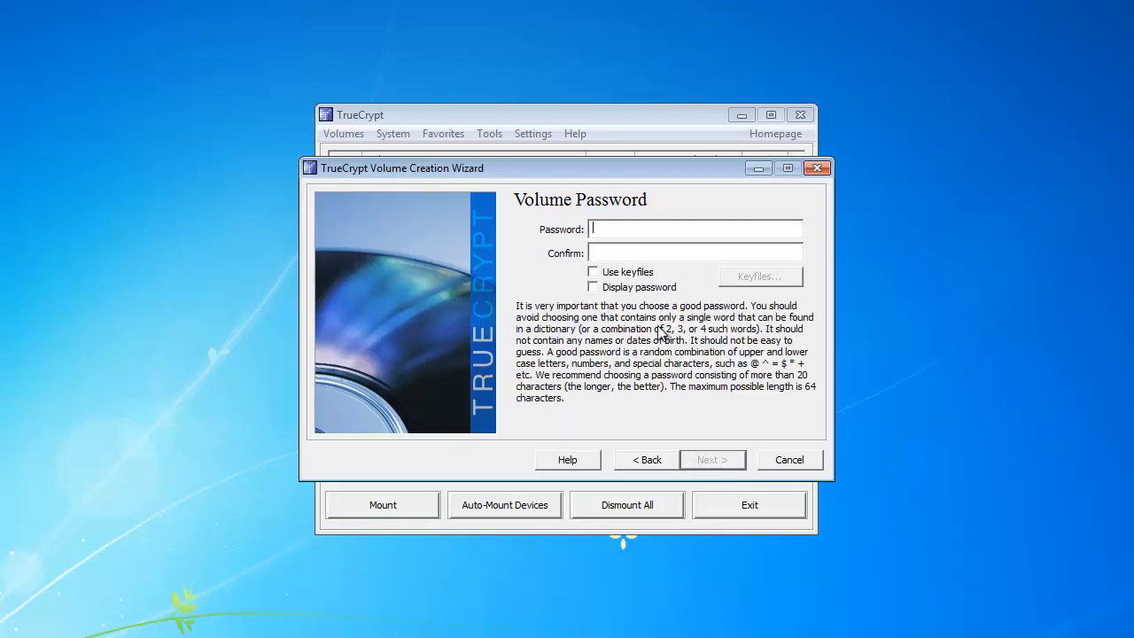
Enter and confirm the volume password, accepting the use of a short password
{"action": "type", "text": "***********"}
{"action": "key", "text": "Tab"}
{"action": "type", "text": "**********"}
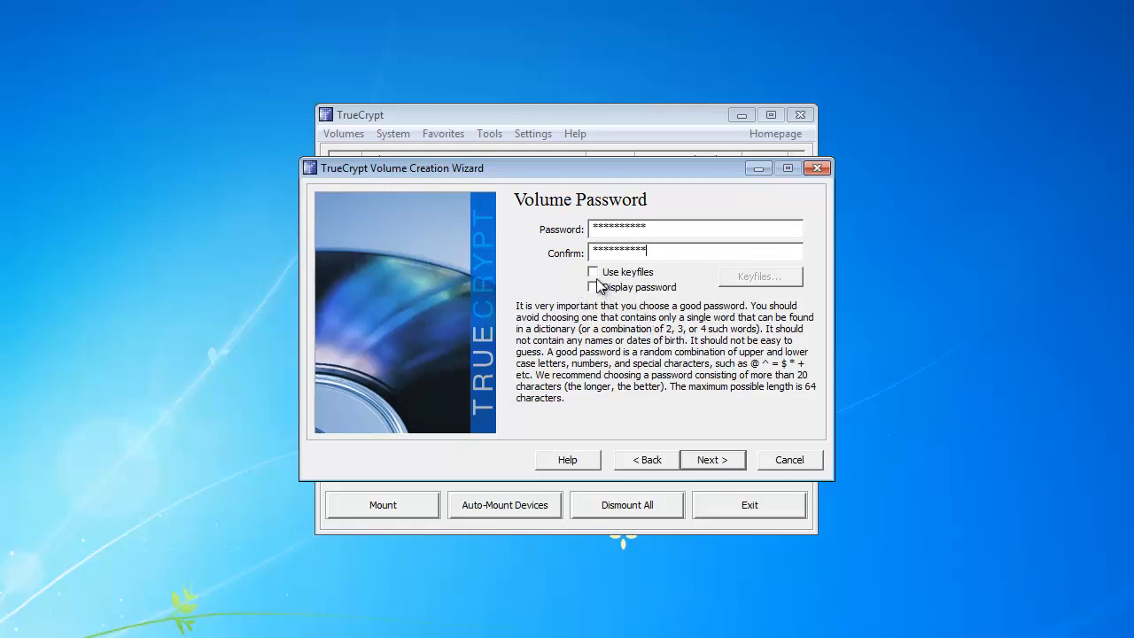
{"action": "left_click", "coordinate": [709, 460]}
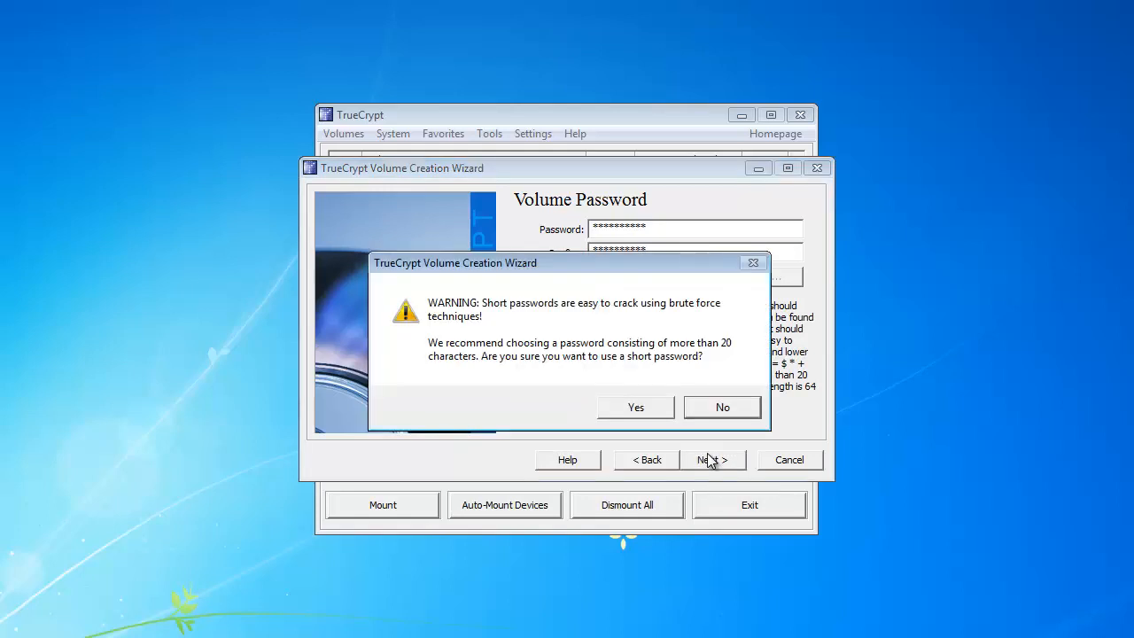
{"action": "left_click", "coordinate": [623, 413]}
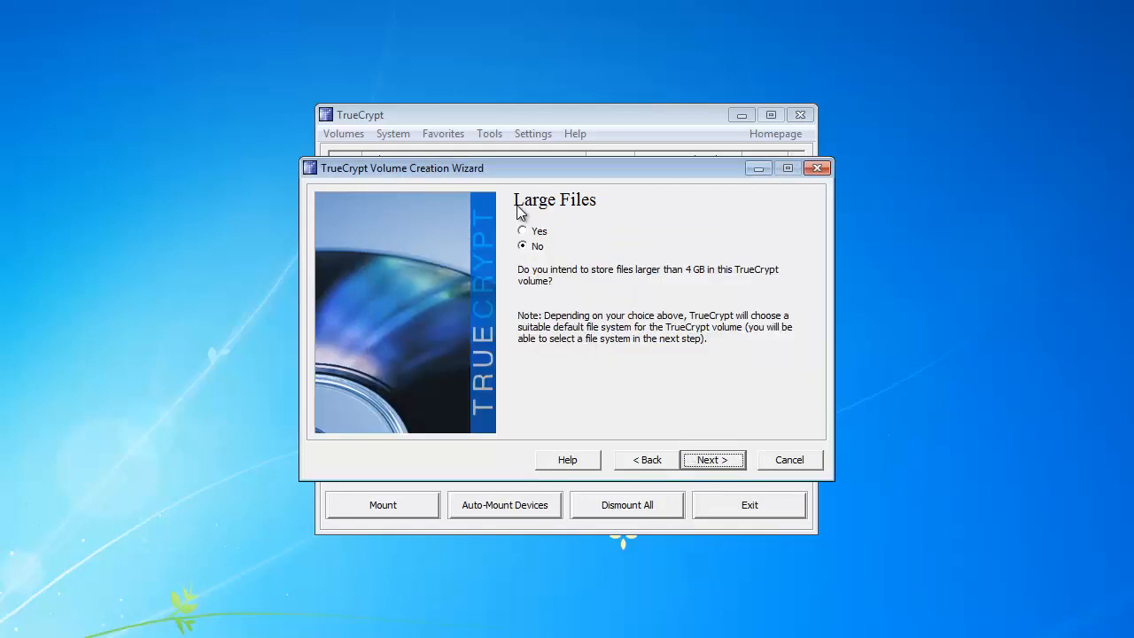
Answer No to storing files larger than 4 GB and set the volume's filesystem to NTFS
{"action": "left_click", "coordinate": [711, 462]}
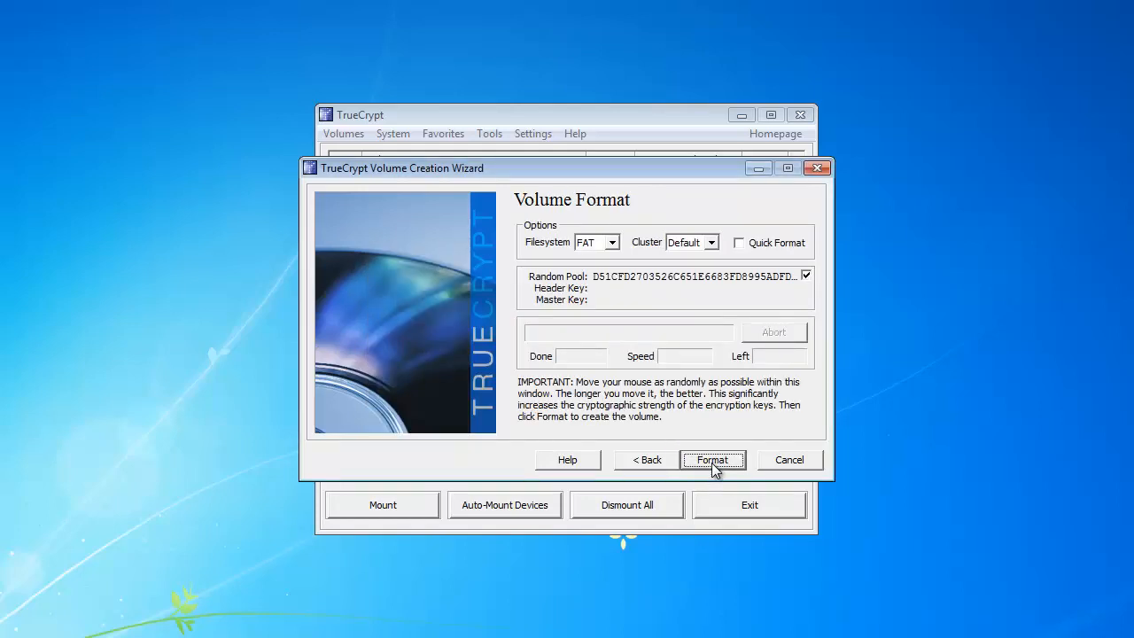
{"action": "left_click", "coordinate": [611, 243]}
{"action": "left_click", "coordinate": [591, 266]}
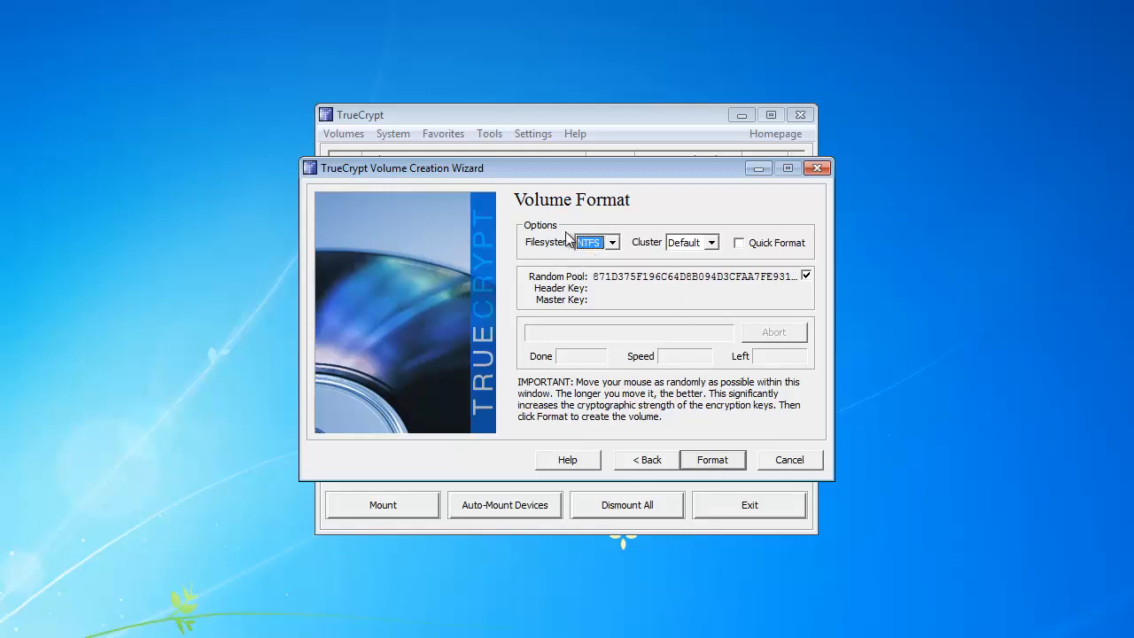
{"action": "left_click", "coordinate": [611, 243]}
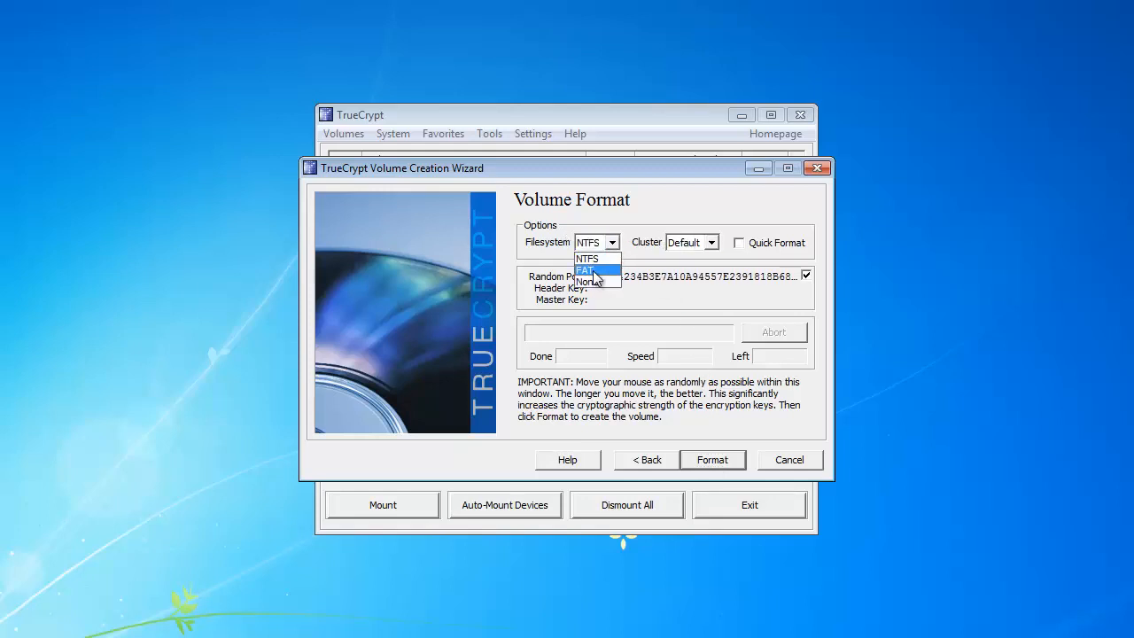
{"action": "left_click", "coordinate": [589, 259]}
Set the cluster size to Default and enable Quick Format for the volume
{"action": "left_click", "coordinate": [676, 244]}
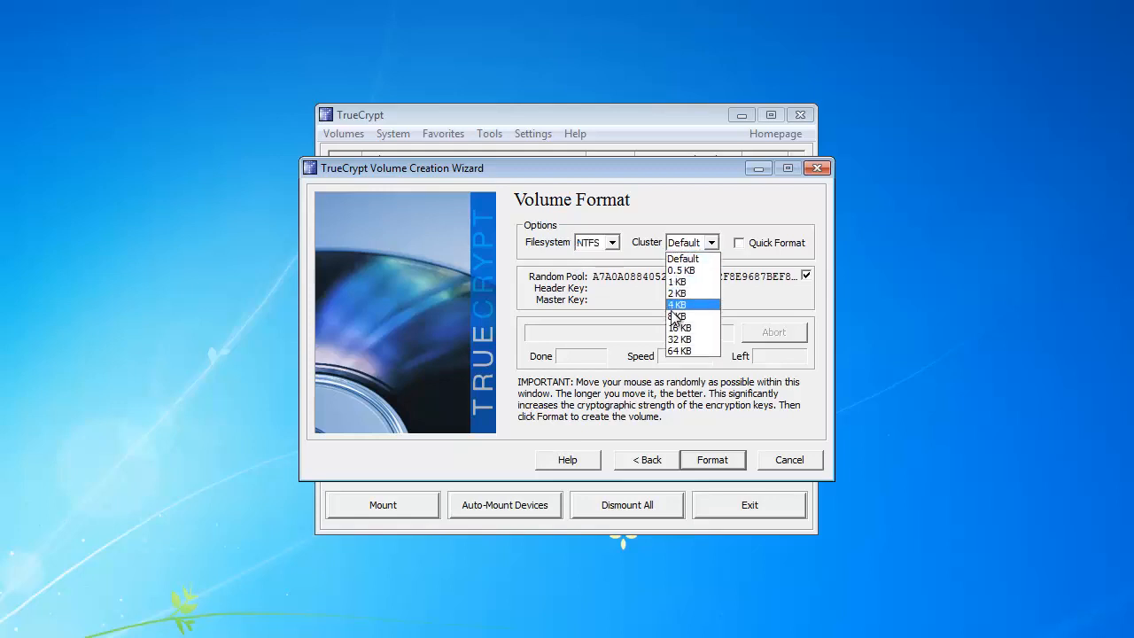
{"action": "left_click", "coordinate": [680, 269]}
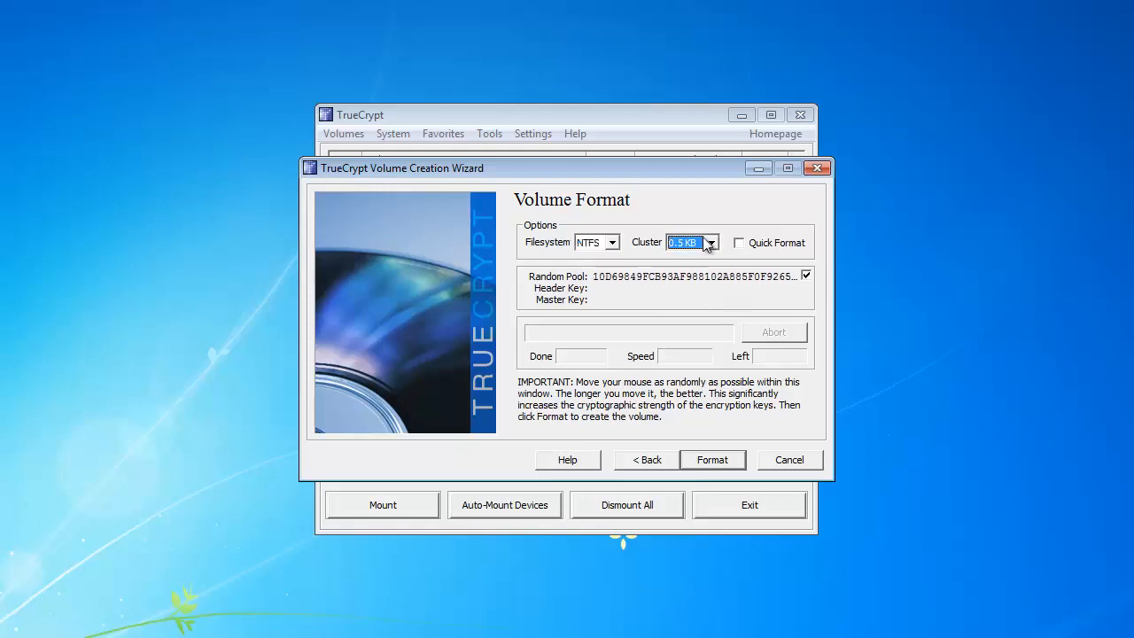
{"action": "left_click", "coordinate": [708, 242]}
{"action": "left_click", "coordinate": [687, 255]}
{"action": "left_click", "coordinate": [738, 243]}
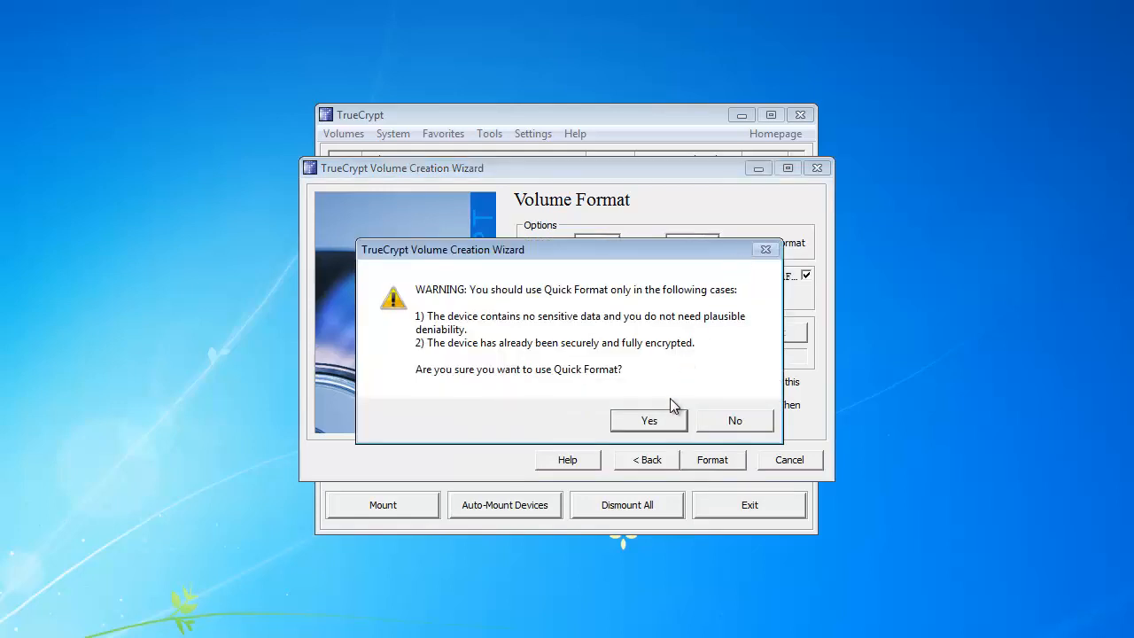
{"action": "left_click", "coordinate": [671, 419]}
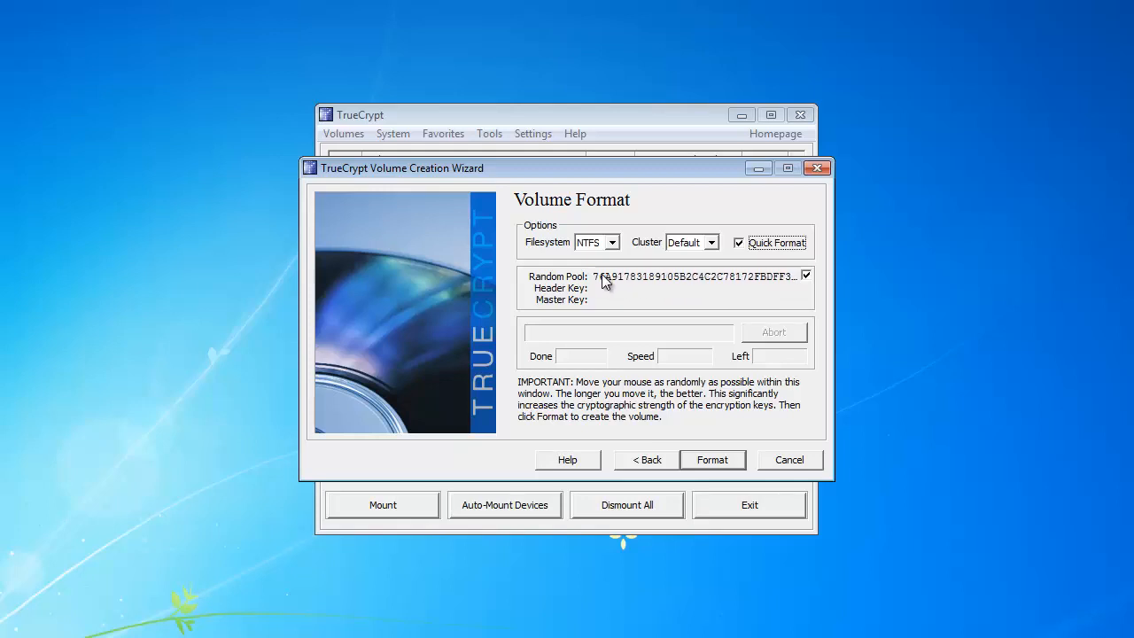
Format the selected partition as the encrypted volume, agreeing to erase its files, and exit the creation wizard
{"action": "left_click", "coordinate": [712, 460]}
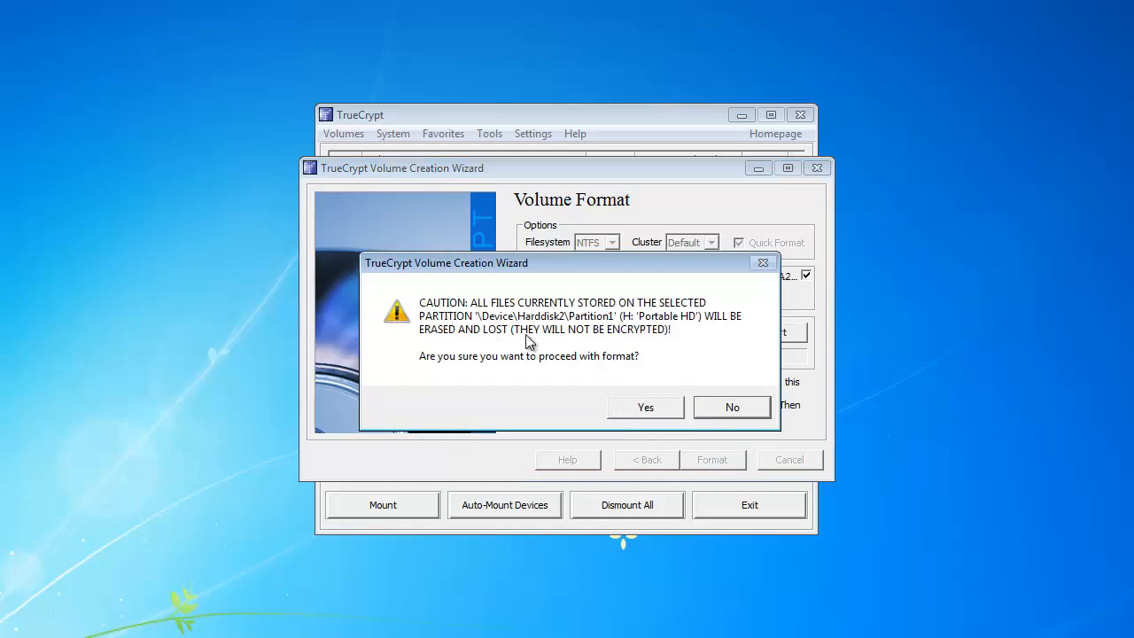
{"action": "left_click", "coordinate": [651, 408]}
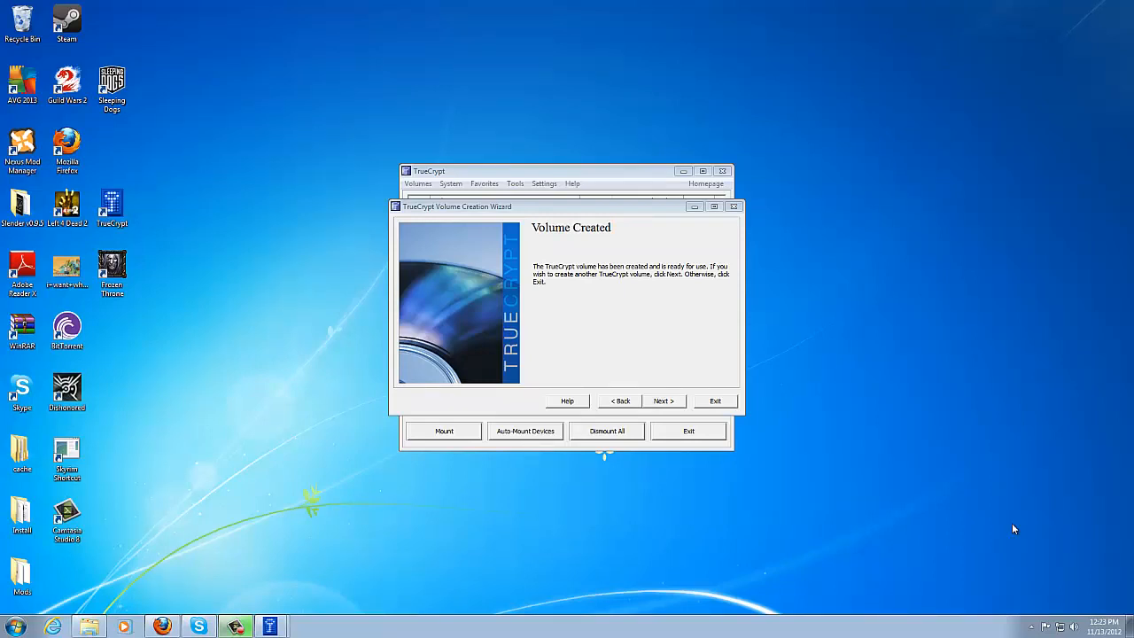
{"action": "left_click", "coordinate": [669, 403]}
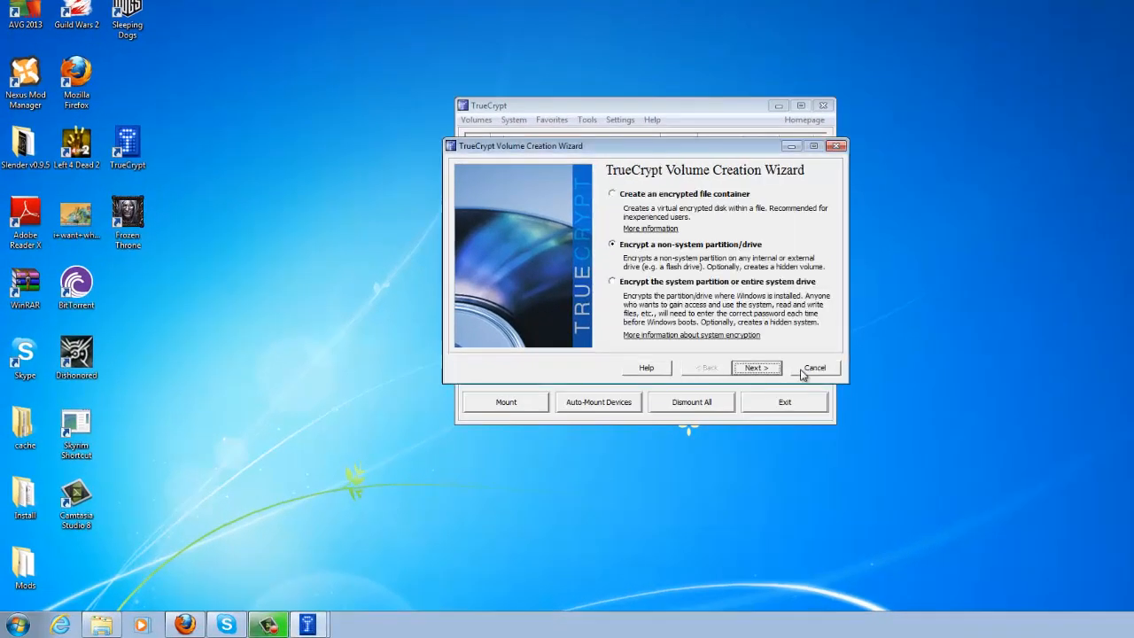
{"action": "left_click", "coordinate": [806, 373]}
Try to open the Portable HD (H:) drive from the Computer window, declining to format the disk
{"action": "left_click", "coordinate": [18, 626]}
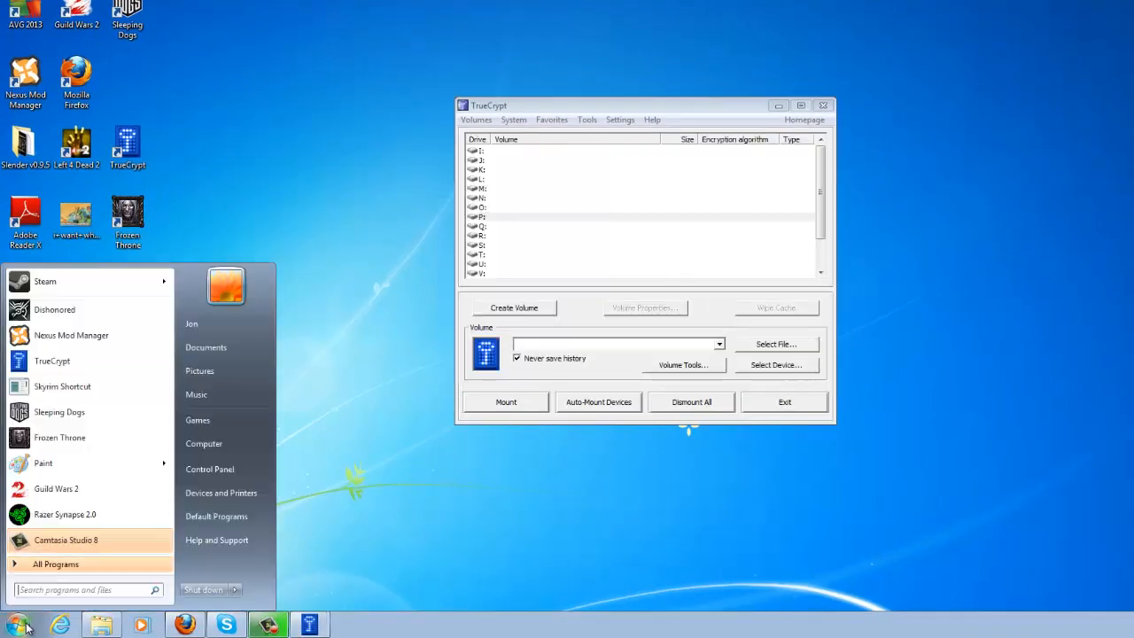
{"action": "left_click", "coordinate": [217, 438]}
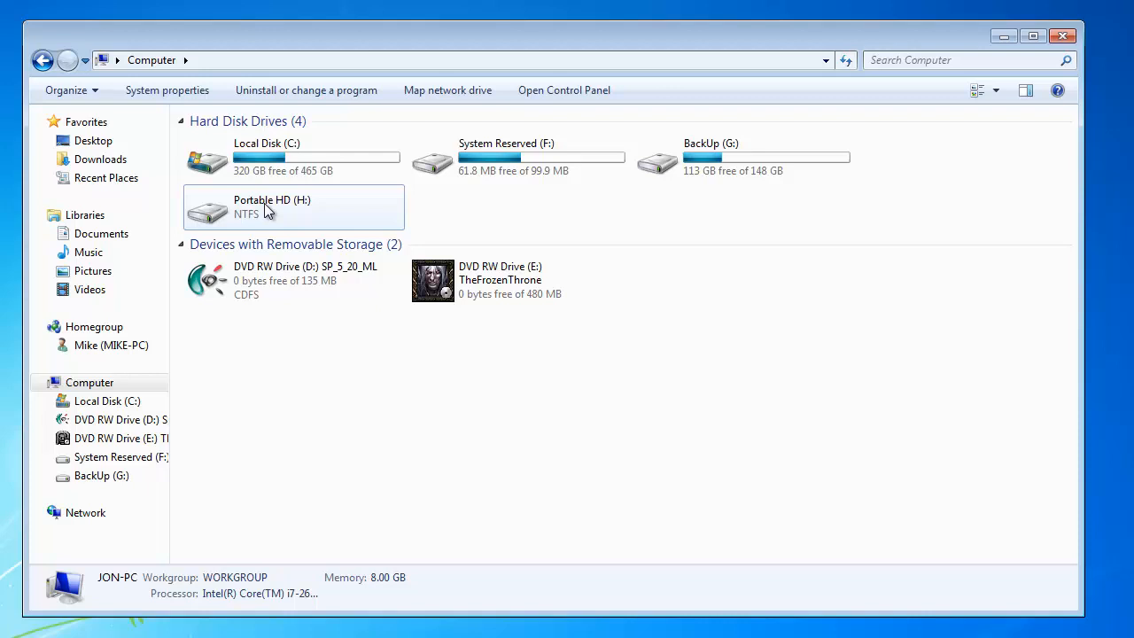
{"action": "double_click", "coordinate": [268, 210]}
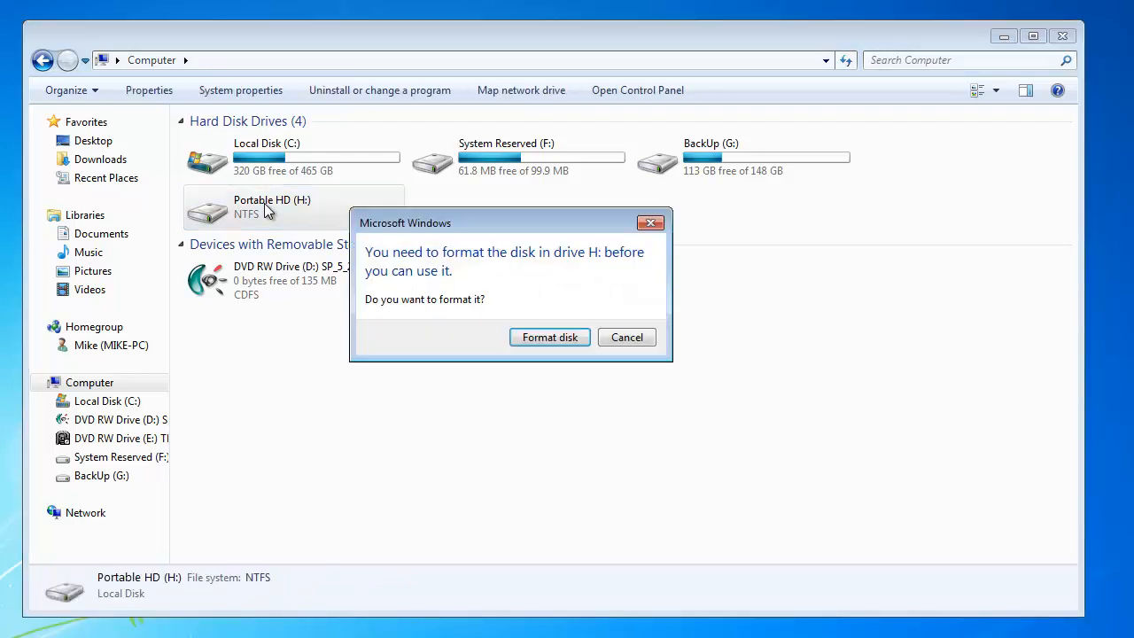
{"action": "left_click", "coordinate": [625, 340]}
{"action": "left_click", "coordinate": [732, 353]}
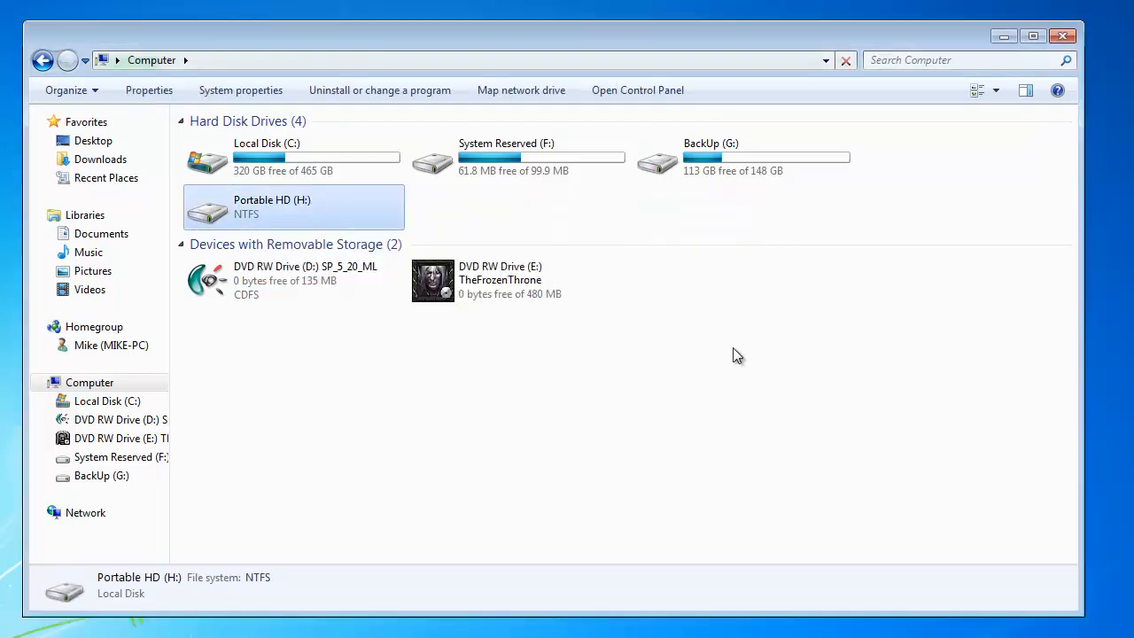
{"action": "left_click", "coordinate": [1062, 36]}
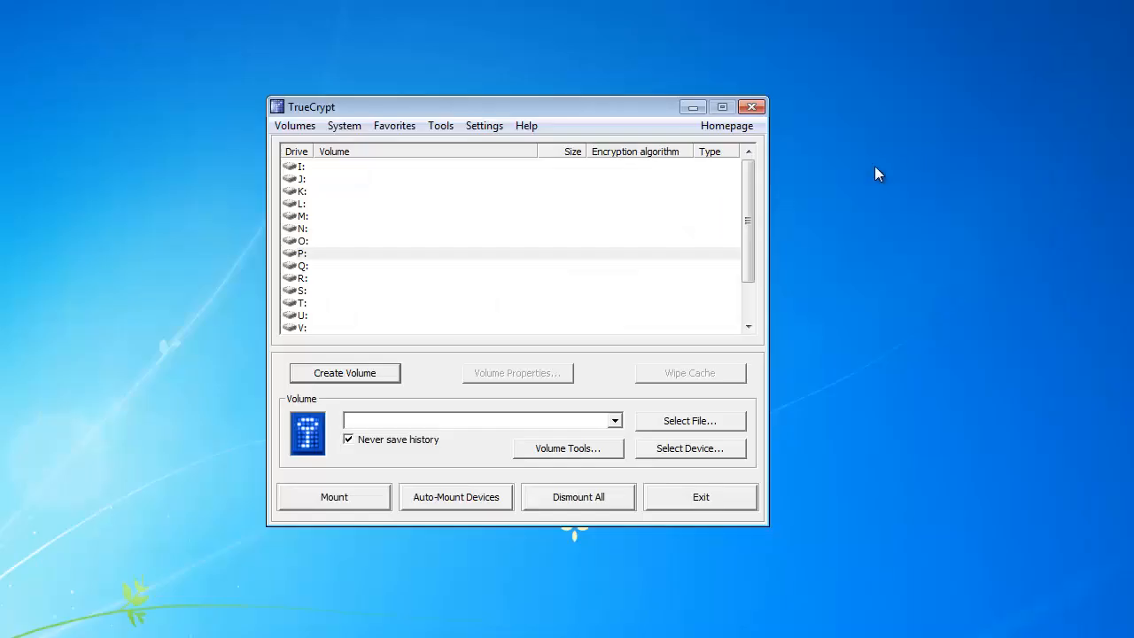
Select M: as the drive letter for mounting the encrypted volume
{"action": "scroll", "coordinate": [363, 182], "scroll_direction": "down", "scroll_amount": 2}
{"action": "scroll", "coordinate": [363, 182], "scroll_direction": "up", "scroll_amount": 2}
{"action": "scroll", "coordinate": [362, 182], "scroll_direction": "down", "scroll_amount": 2}
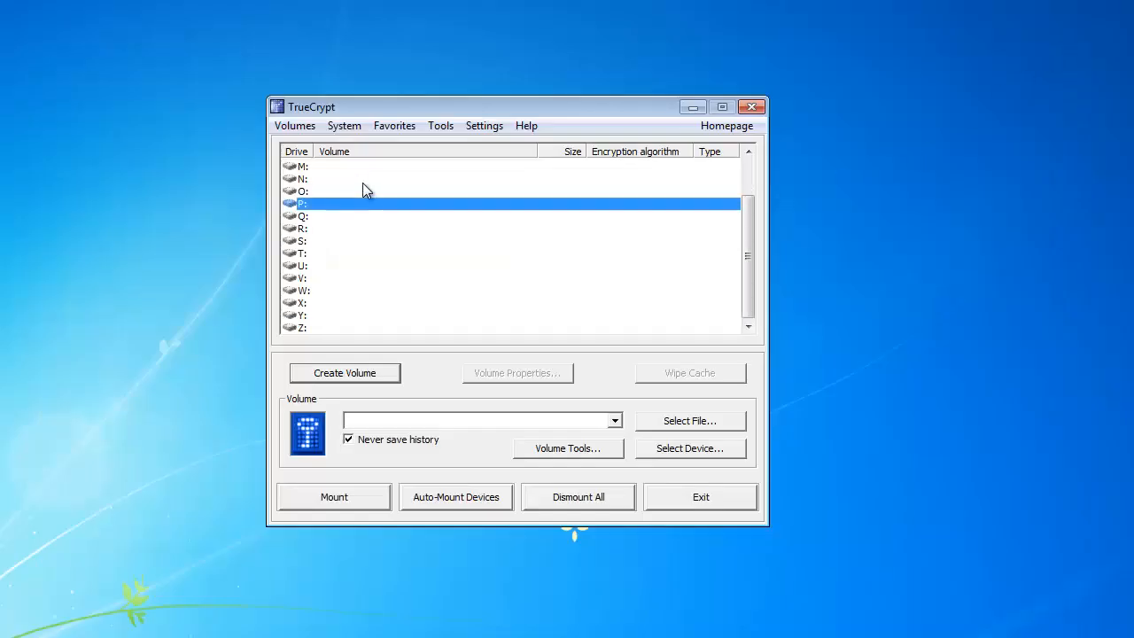
{"action": "scroll", "coordinate": [362, 184], "scroll_direction": "up", "scroll_amount": 2}
{"action": "left_click", "coordinate": [321, 216]}
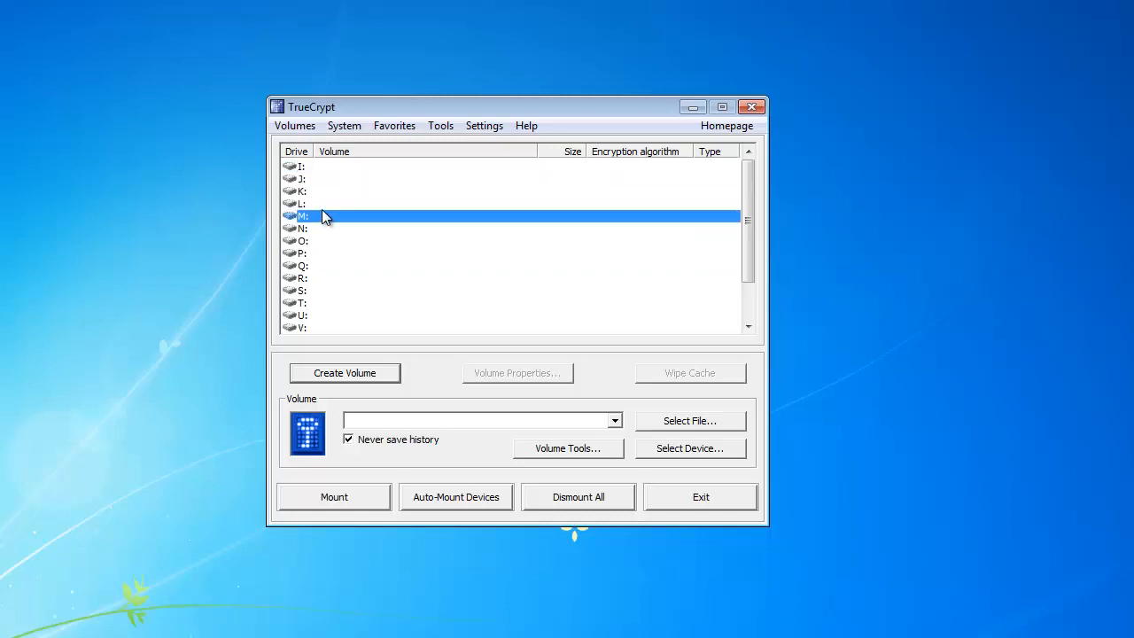
{"action": "left_click", "coordinate": [318, 168]}
{"action": "left_click", "coordinate": [306, 218]}
{"action": "left_click", "coordinate": [301, 268]}
{"action": "left_click", "coordinate": [319, 219]}
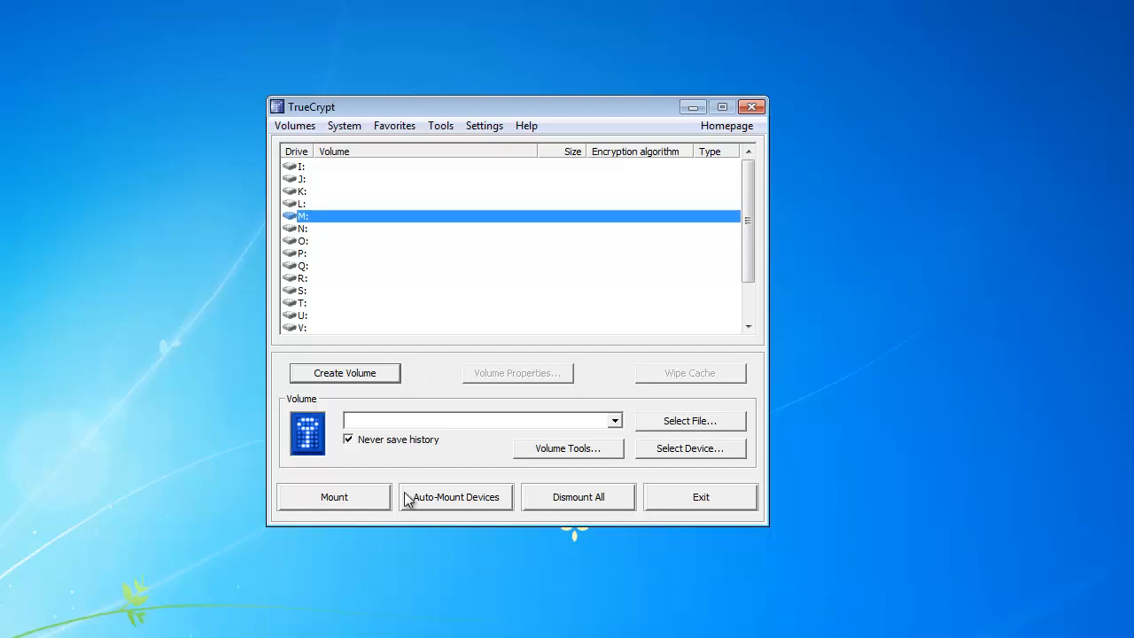
Mount \Device\Harddisk2\Partition1 as drive M:, entering the volume password
{"action": "left_click", "coordinate": [664, 450]}
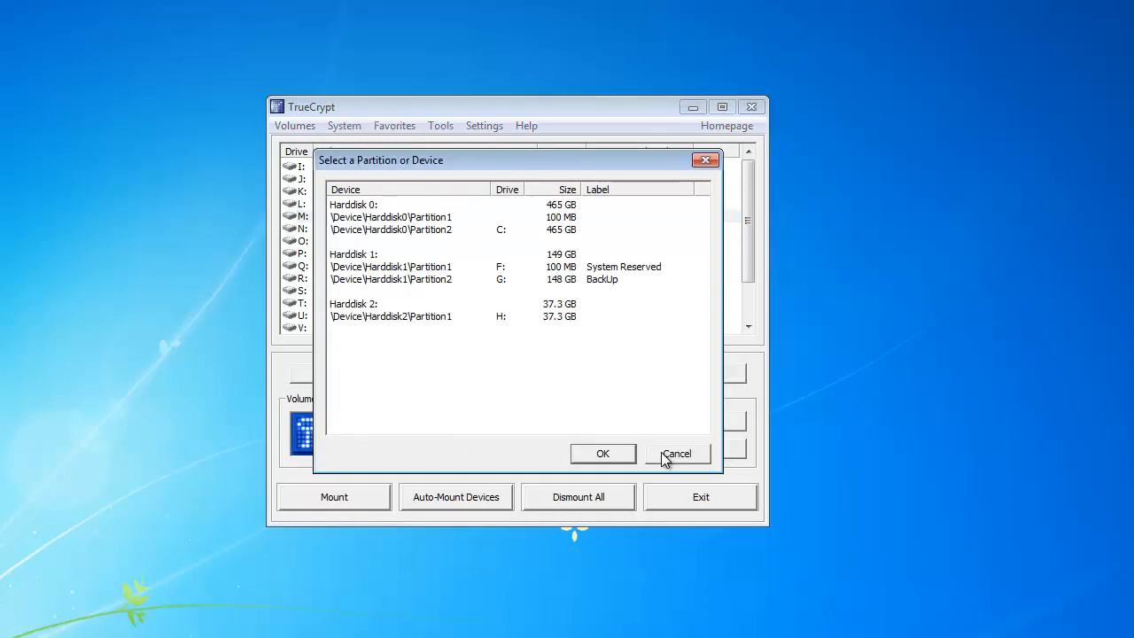
{"action": "left_click", "coordinate": [392, 321]}
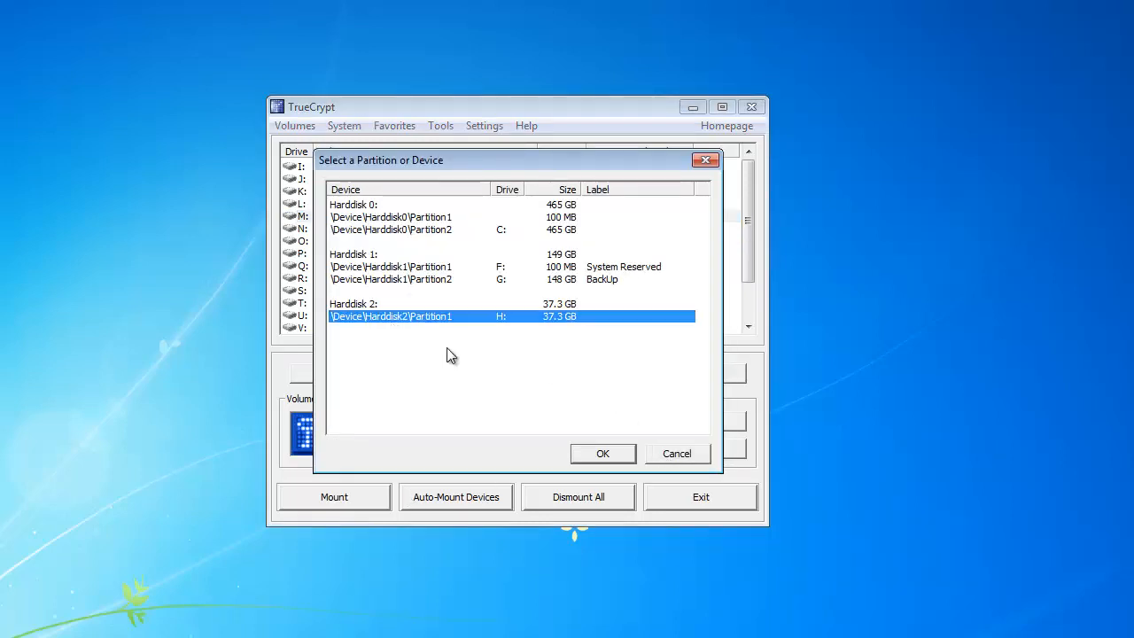
{"action": "left_click", "coordinate": [603, 453]}
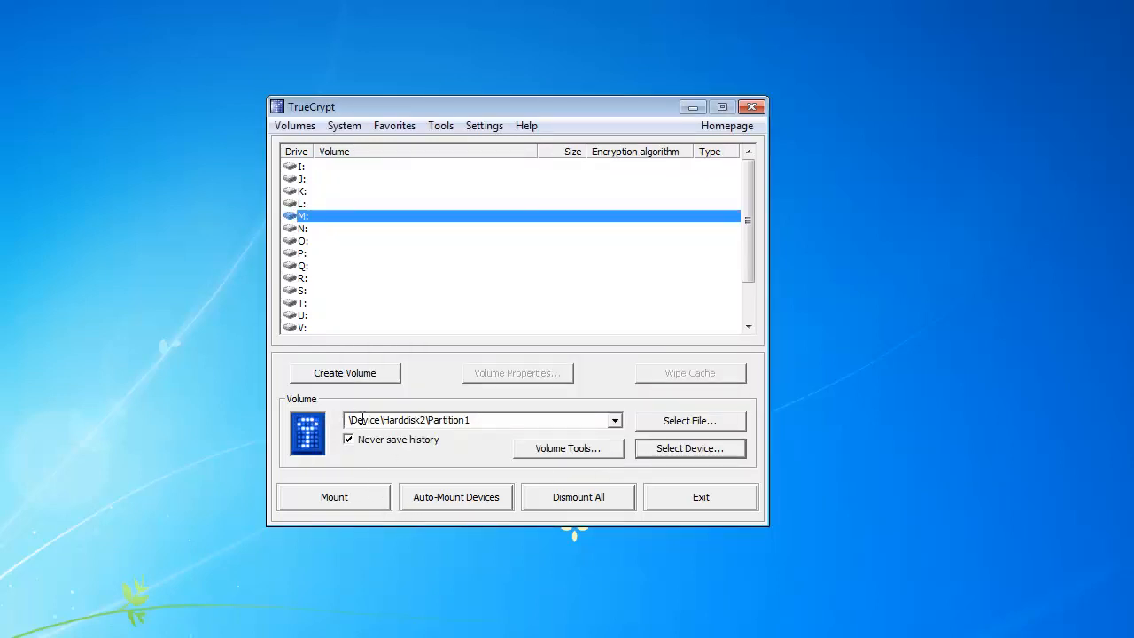
{"action": "left_click", "coordinate": [353, 497]}
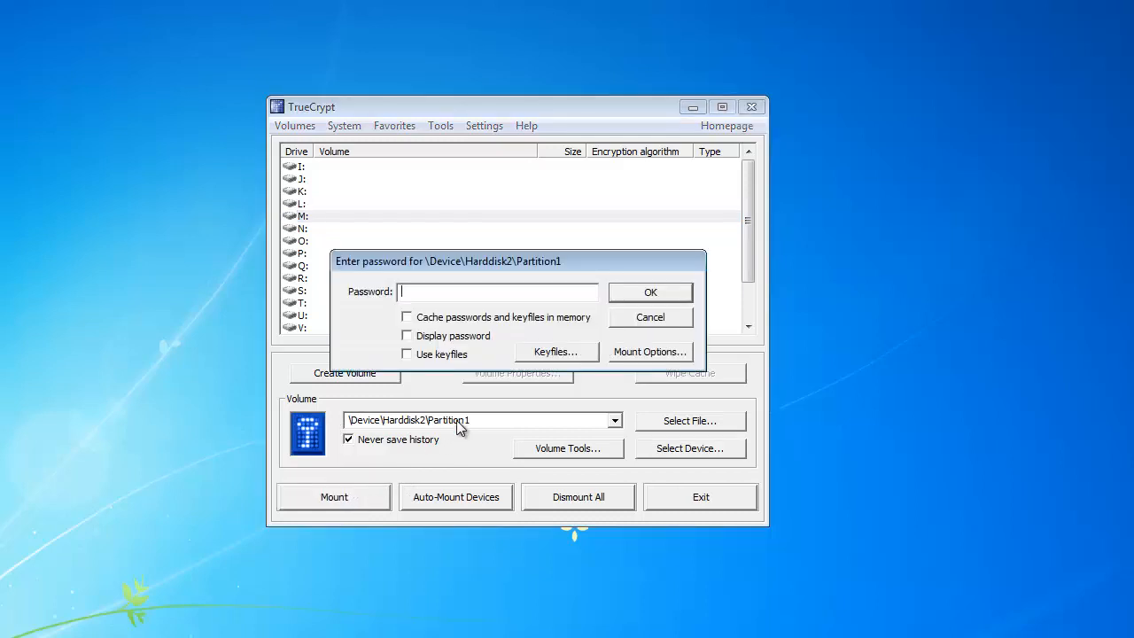
{"action": "type", "text": "******"}
{"action": "key", "text": "Return"}
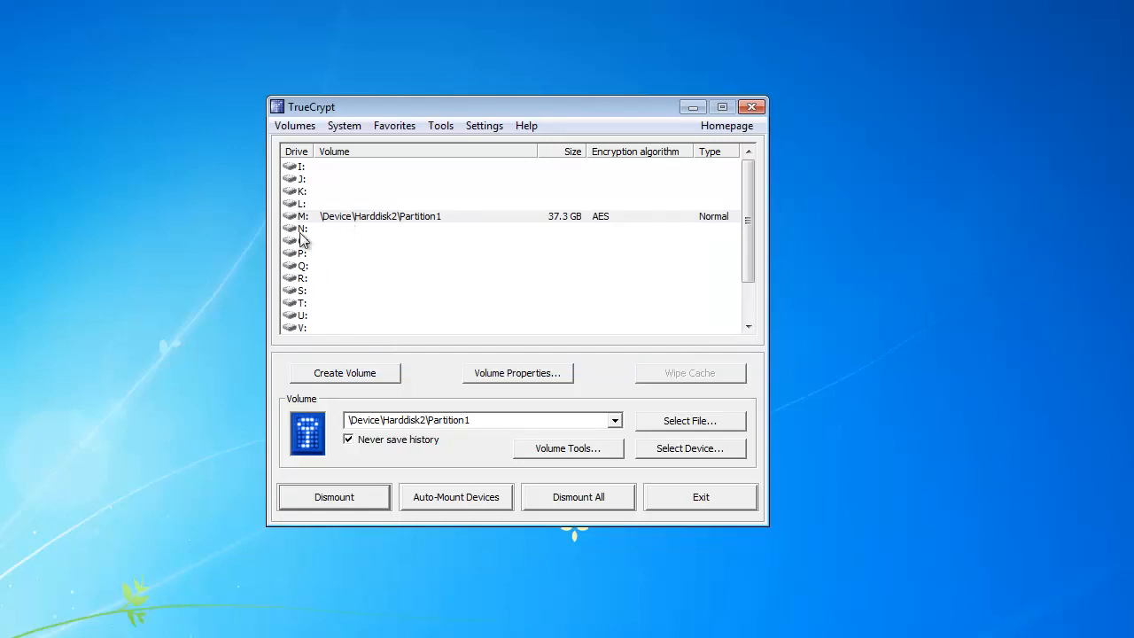
Examine the mounted Local Disk (M:) and its contents from the Computer window, and close the window
{"action": "key", "text": "super"}
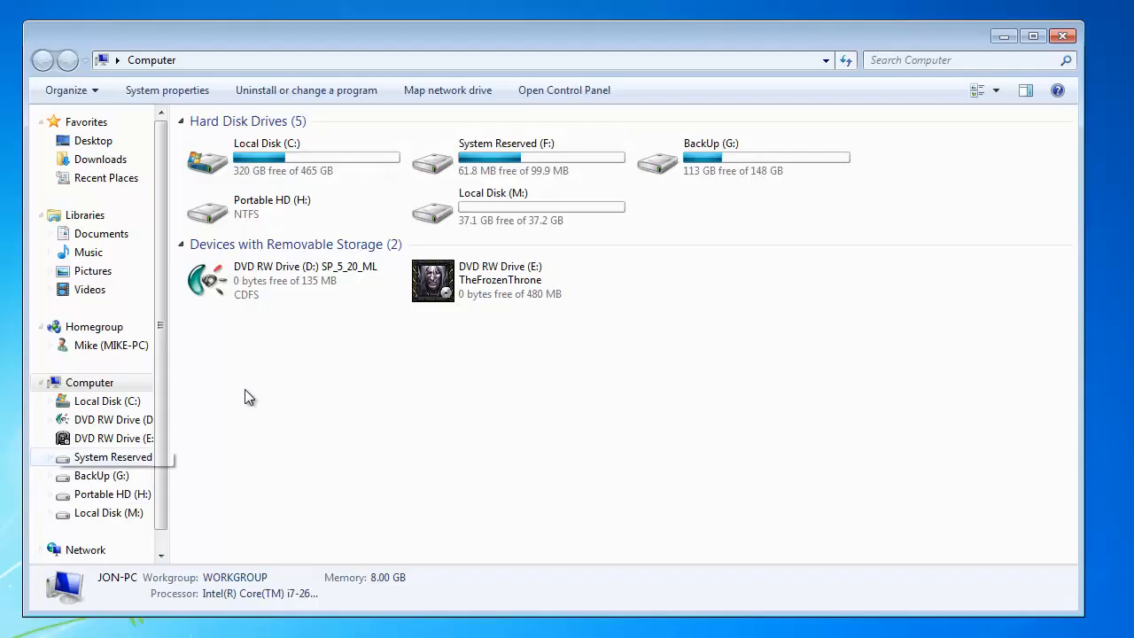
{"action": "double_click", "coordinate": [479, 203]}
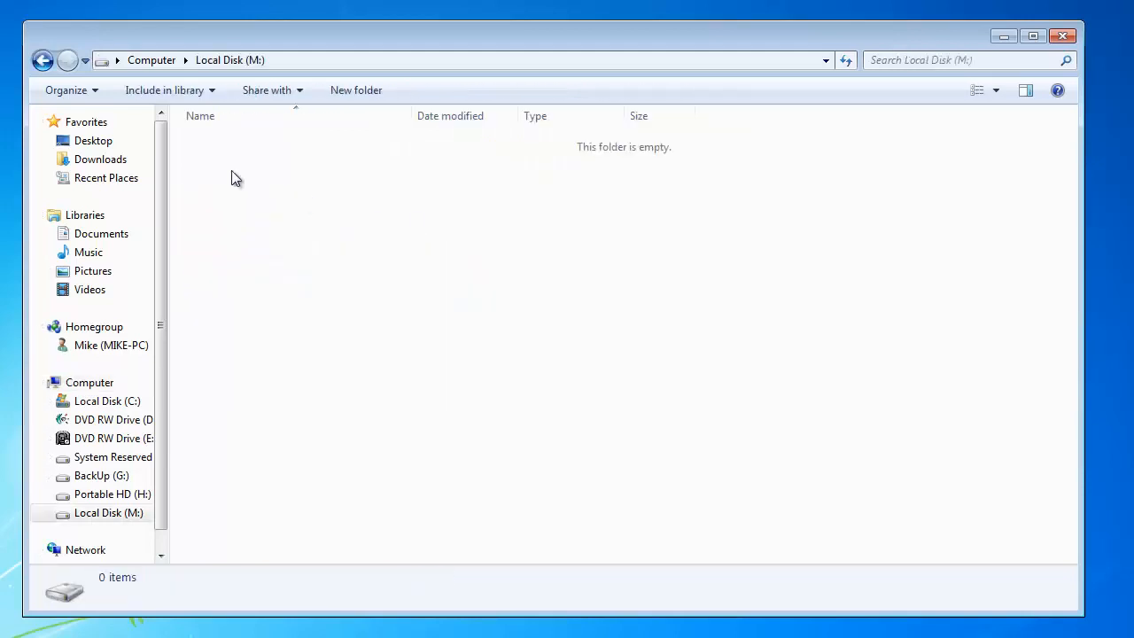
{"action": "left_click", "coordinate": [42, 60]}
{"action": "double_click", "coordinate": [458, 207]}
{"action": "left_click", "coordinate": [41, 60]}
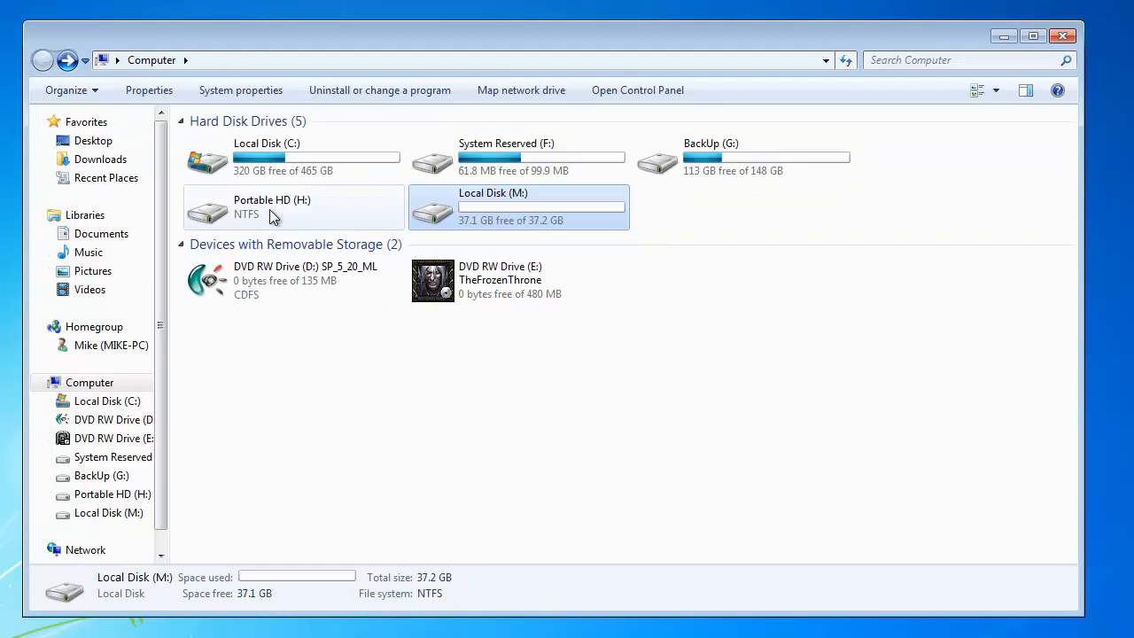
{"action": "double_click", "coordinate": [465, 218]}
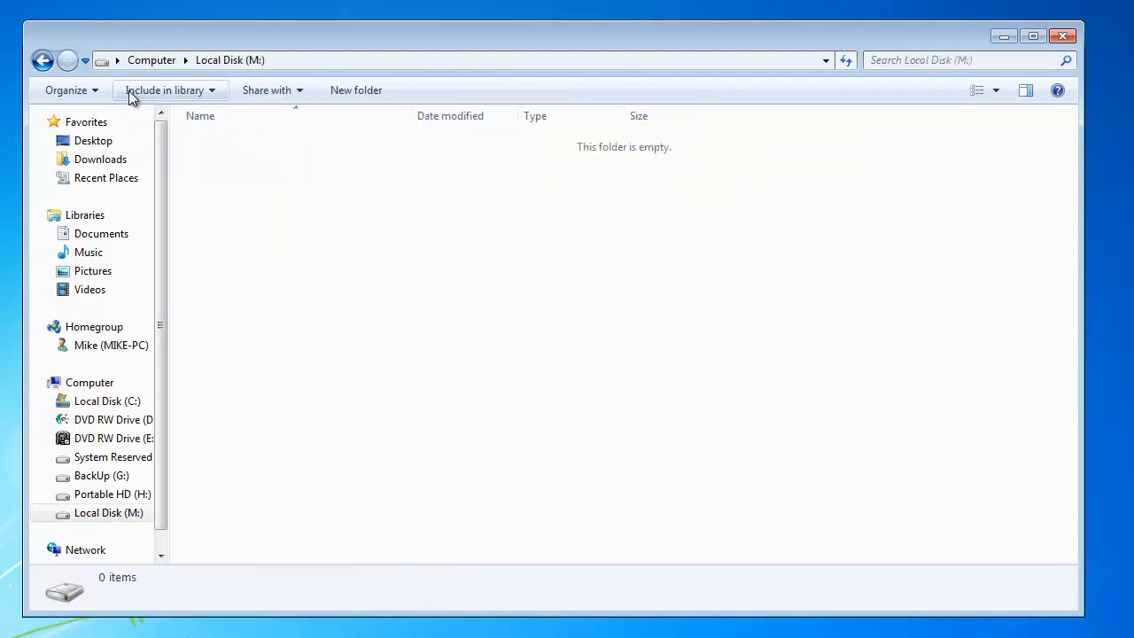
{"action": "left_click", "coordinate": [42, 60]}
{"action": "left_click", "coordinate": [1067, 38]}
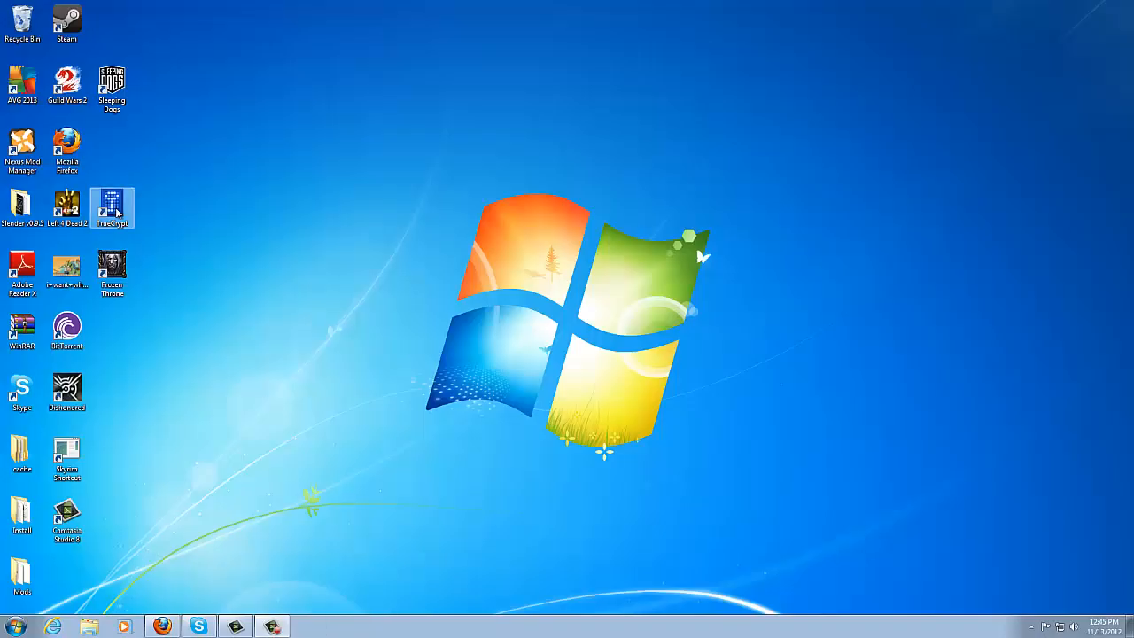
Switch to TrueCrypt and start creating an encrypted file container as a standard TrueCrypt volume
{"action": "double_click", "coordinate": [116, 210]}
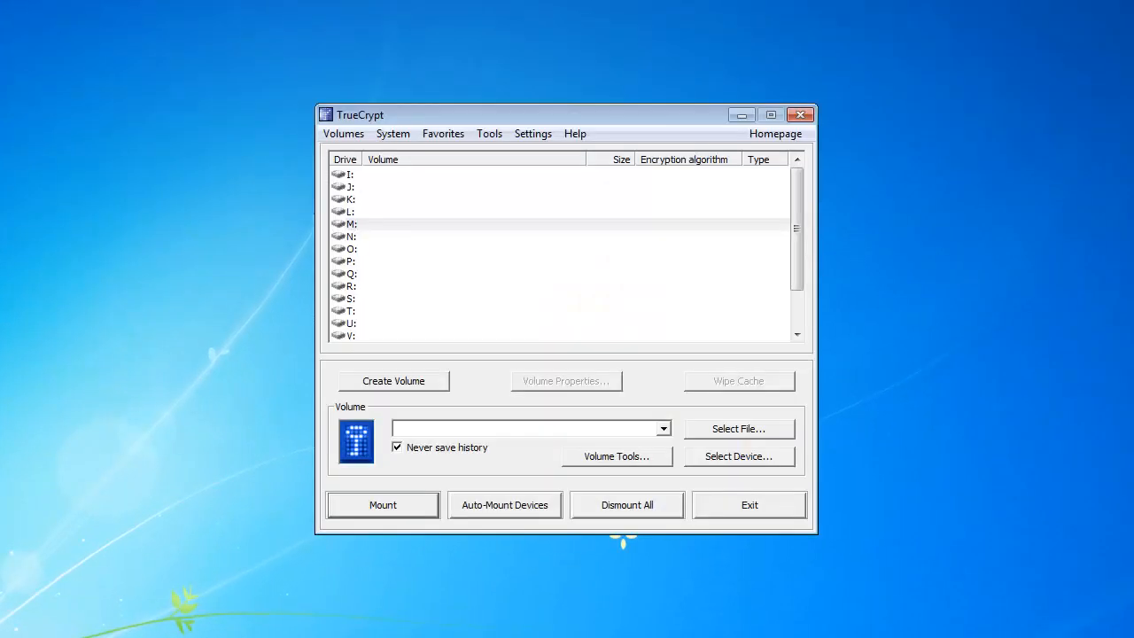
{"action": "left_click", "coordinate": [392, 380]}
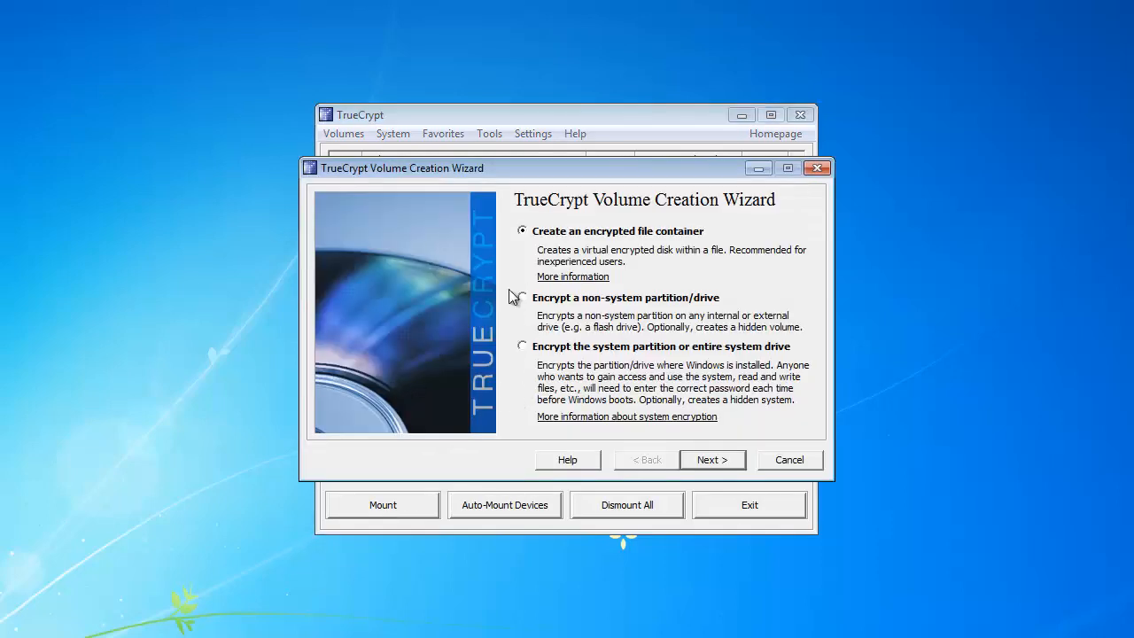
{"action": "left_click", "coordinate": [713, 461]}
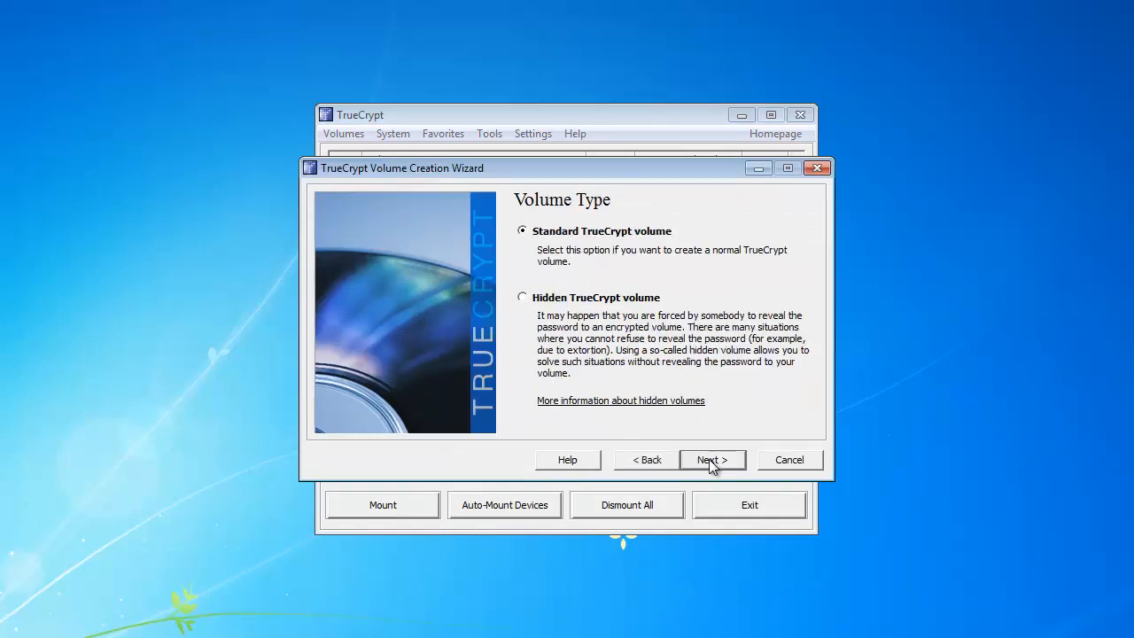
{"action": "left_click", "coordinate": [709, 460]}
Set the container's location to a file named Sensitive Data on Local Disk (H:)
{"action": "left_click", "coordinate": [744, 245]}
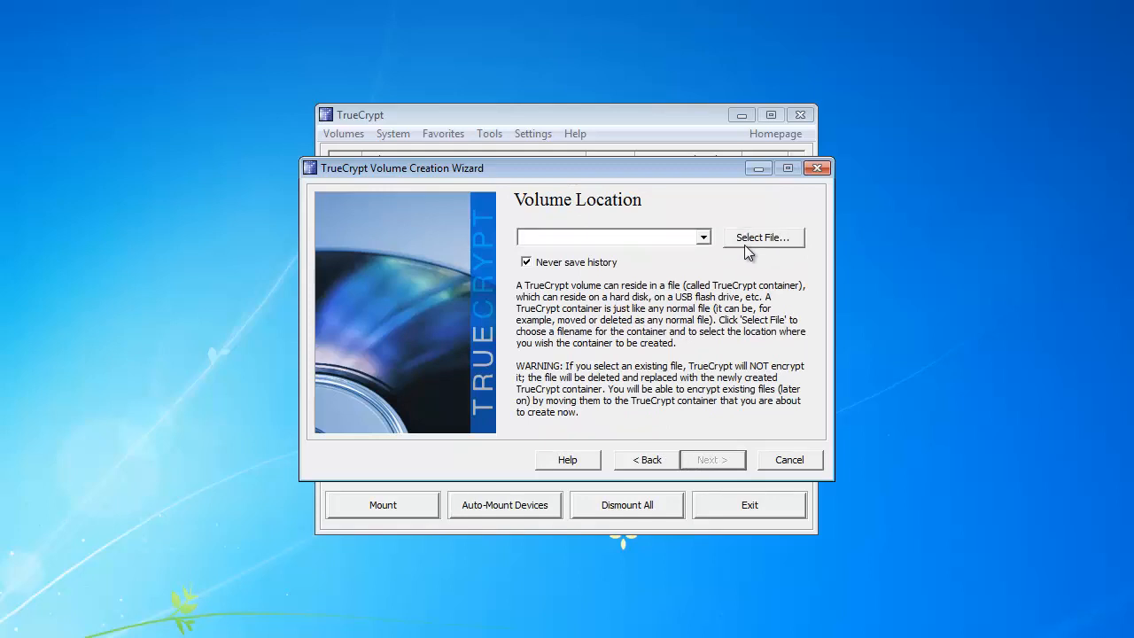
{"action": "left_click_drag", "start_coordinate": [446, 405], "coordinate": [449, 519]}
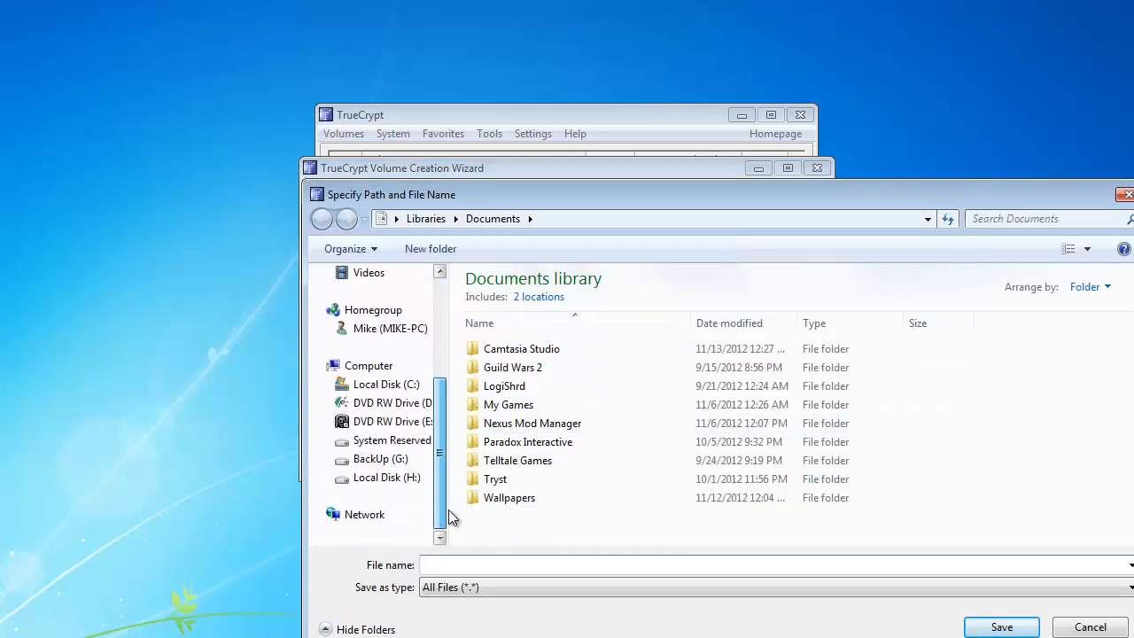
{"action": "left_click", "coordinate": [387, 478]}
{"action": "left_click", "coordinate": [454, 567]}
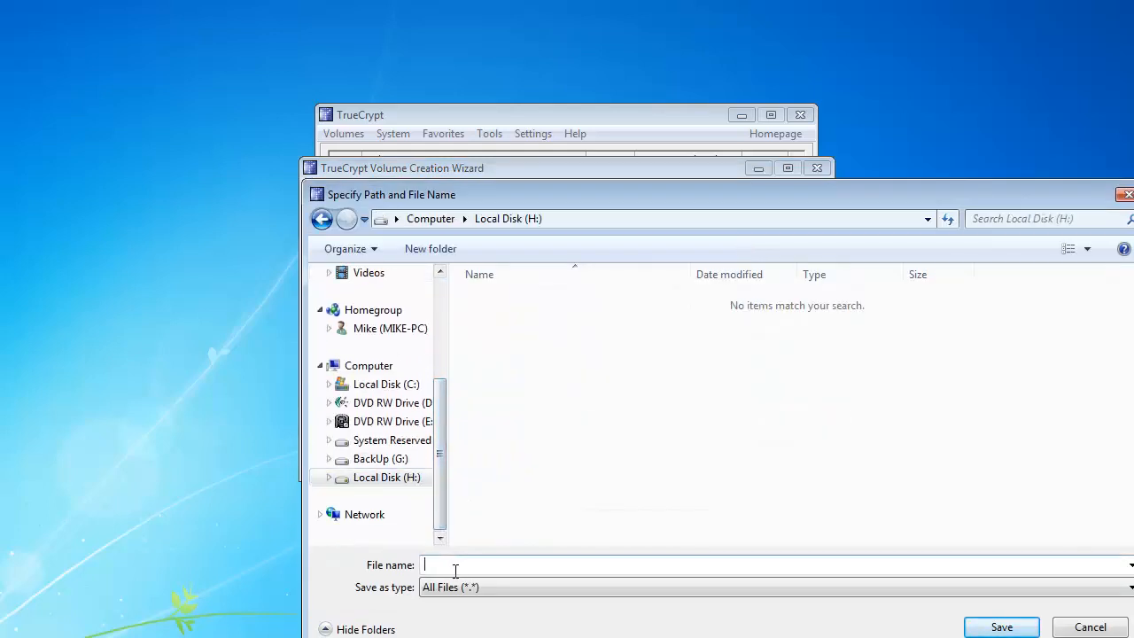
{"action": "type", "text": "Sens"}
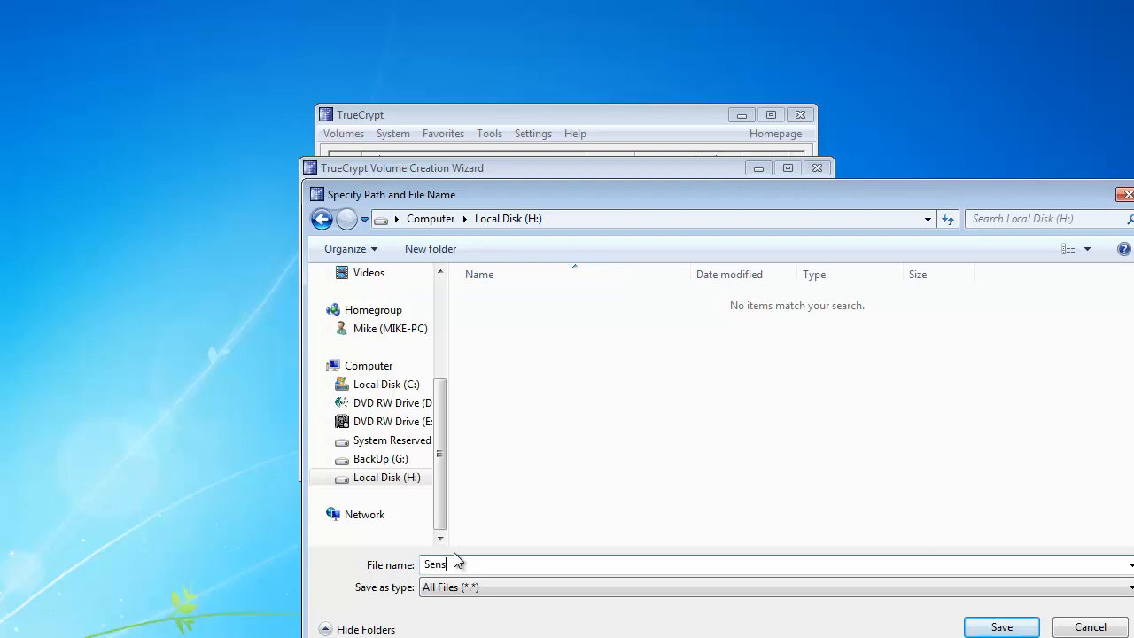
{"action": "type", "text": "itive Data"}
{"action": "key", "text": "Return"}
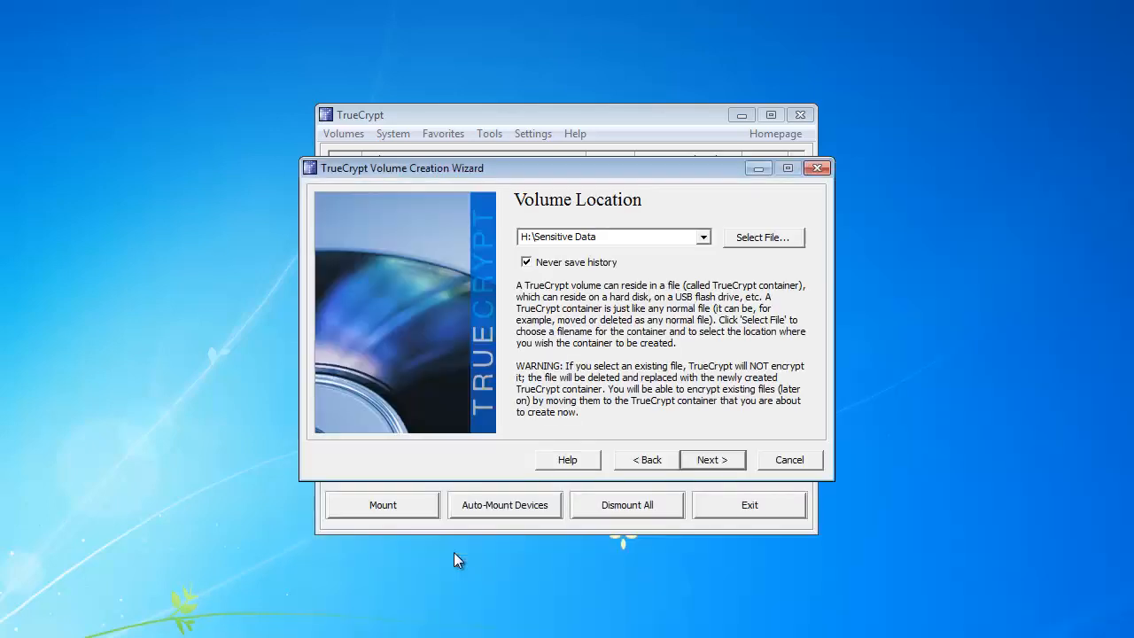
{"action": "left_click", "coordinate": [711, 458]}
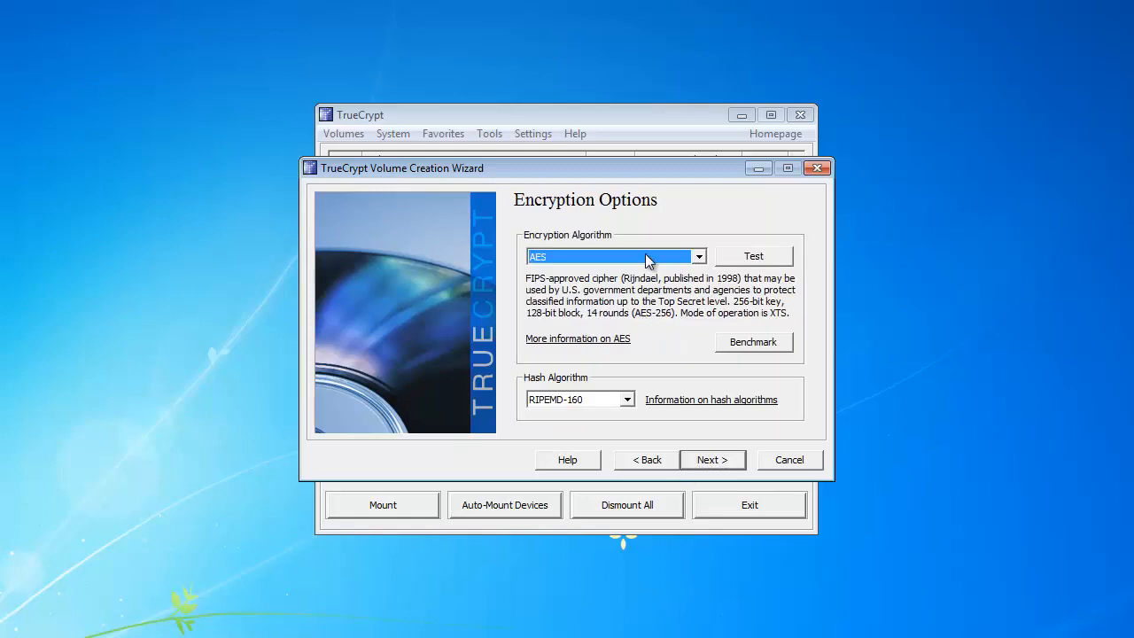
Accept AES encryption with the RIPEMD-160 hash and set the container's volume size to 100 MB
{"action": "left_click", "coordinate": [714, 464]}
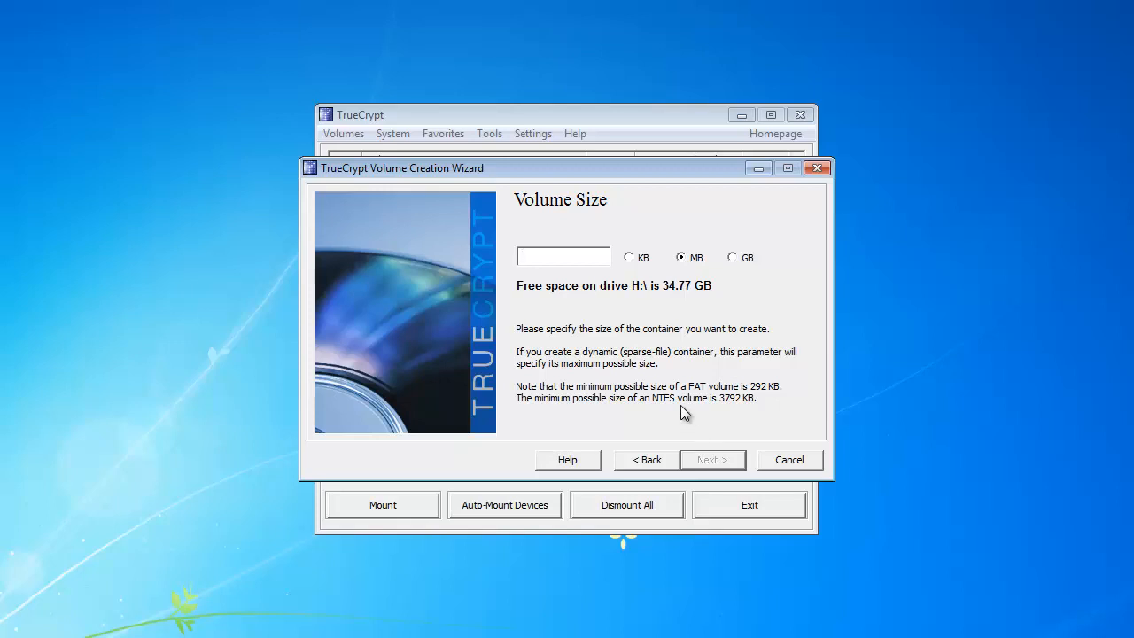
{"action": "type", "text": "100"}
{"action": "left_click", "coordinate": [704, 456]}
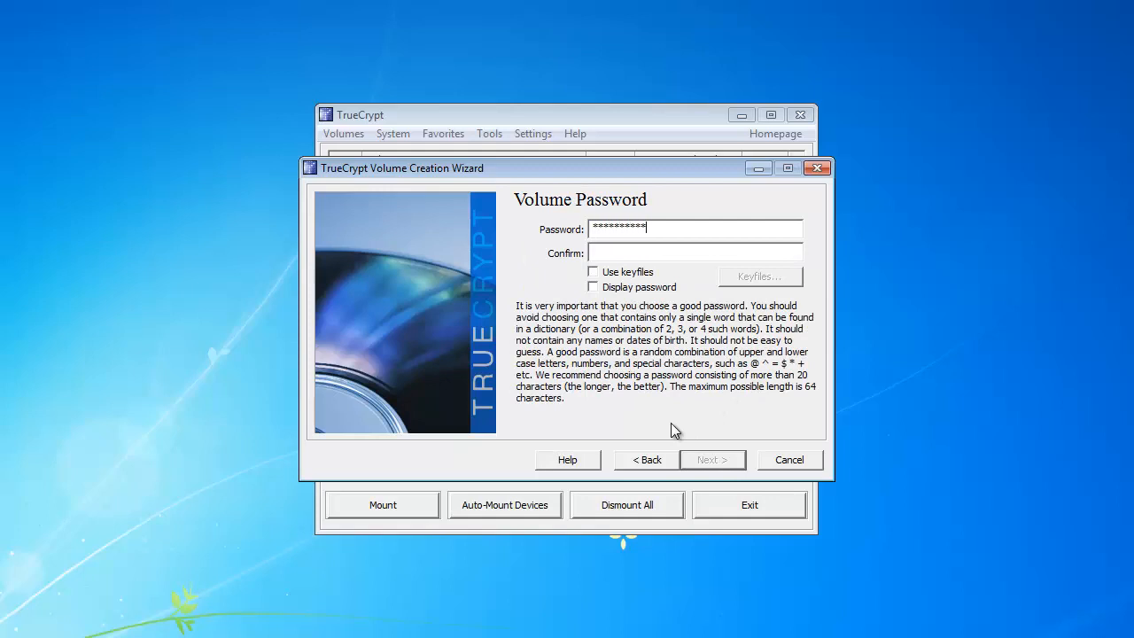
Enter and confirm the volume password for the container, agreeing to use a short password
{"action": "key", "text": "Tab"}
{"action": "type", "text": "**********"}
{"action": "key", "text": "BackSpace"}
{"action": "key", "text": "BackSpace"}
{"action": "key", "text": "BackSpace"}
{"action": "key", "text": "BackSpace"}
{"action": "key", "text": "BackSpace"}
{"action": "key", "text": "BackSpace"}
{"action": "key", "text": "BackSpace"}
{"action": "key", "text": "BackSpace"}
{"action": "key", "text": "BackSpace"}
{"action": "key", "text": "BackSpace"}
{"action": "type", "text": "**********"}
{"action": "key", "text": "Return"}
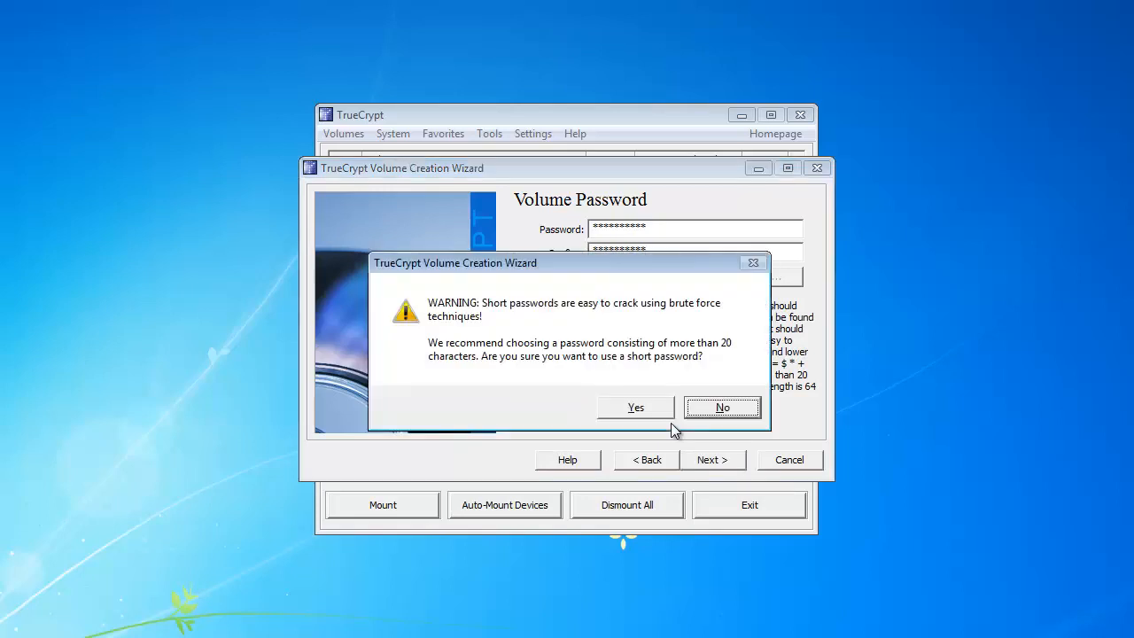
{"action": "left_click", "coordinate": [626, 401]}
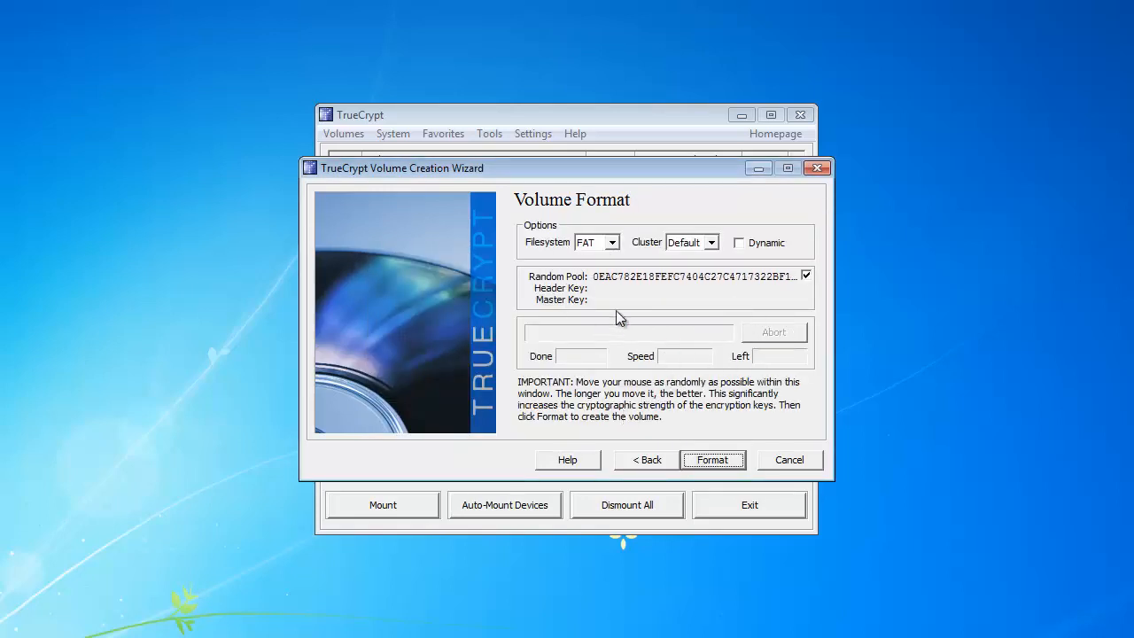
Format the container with the NTFS filesystem and exit the volume creation wizard
{"action": "left_click", "coordinate": [595, 242]}
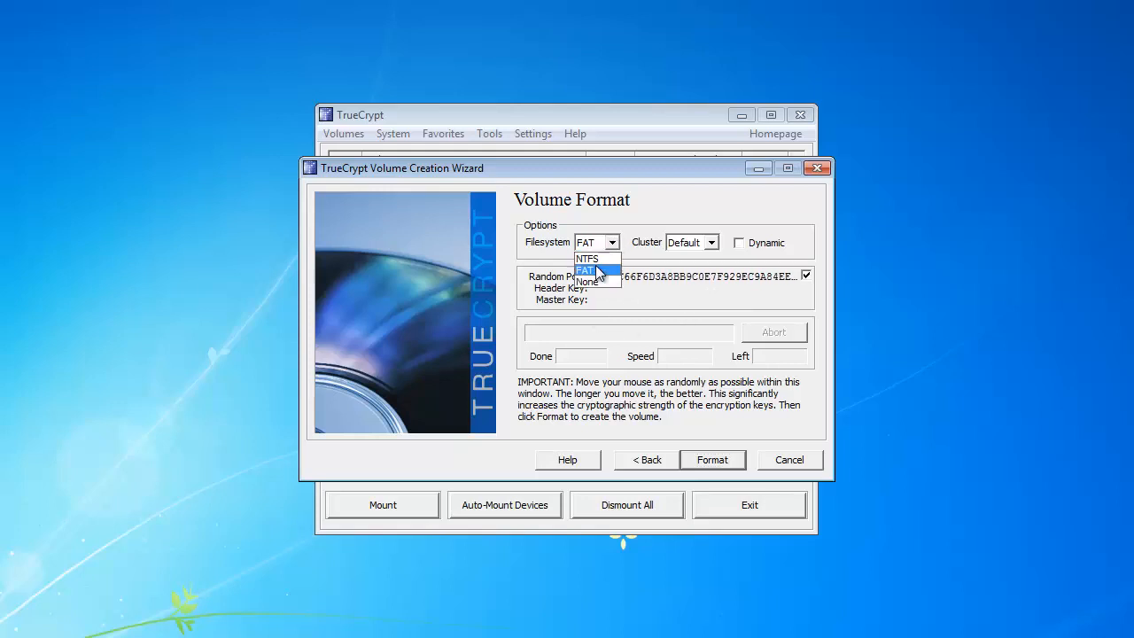
{"action": "left_click", "coordinate": [603, 266]}
{"action": "left_click", "coordinate": [711, 461]}
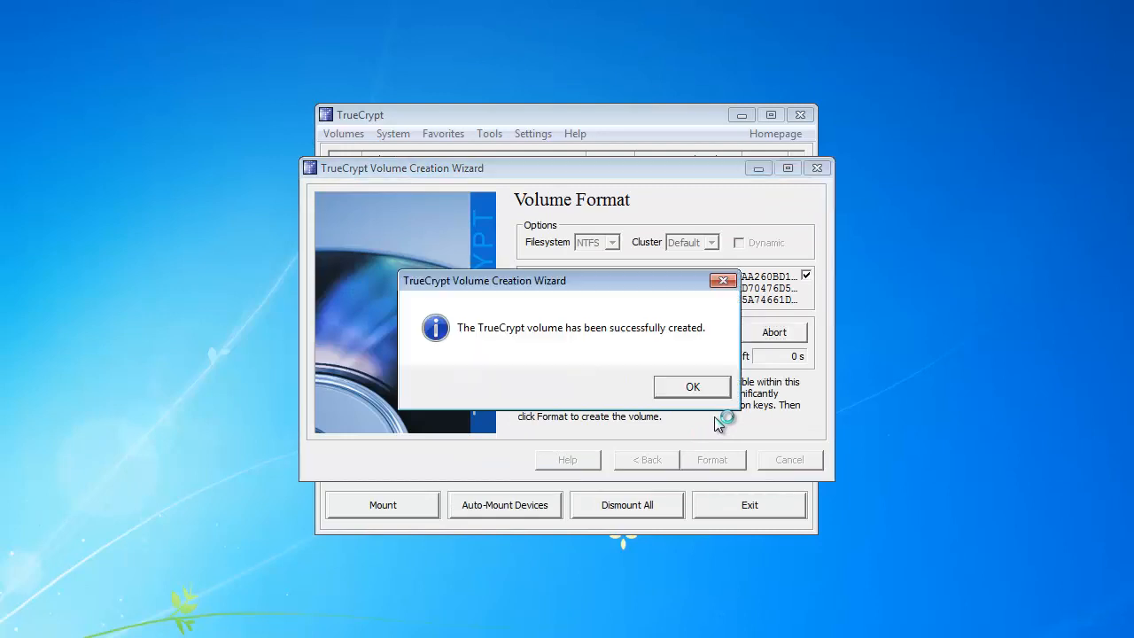
{"action": "left_click", "coordinate": [693, 390]}
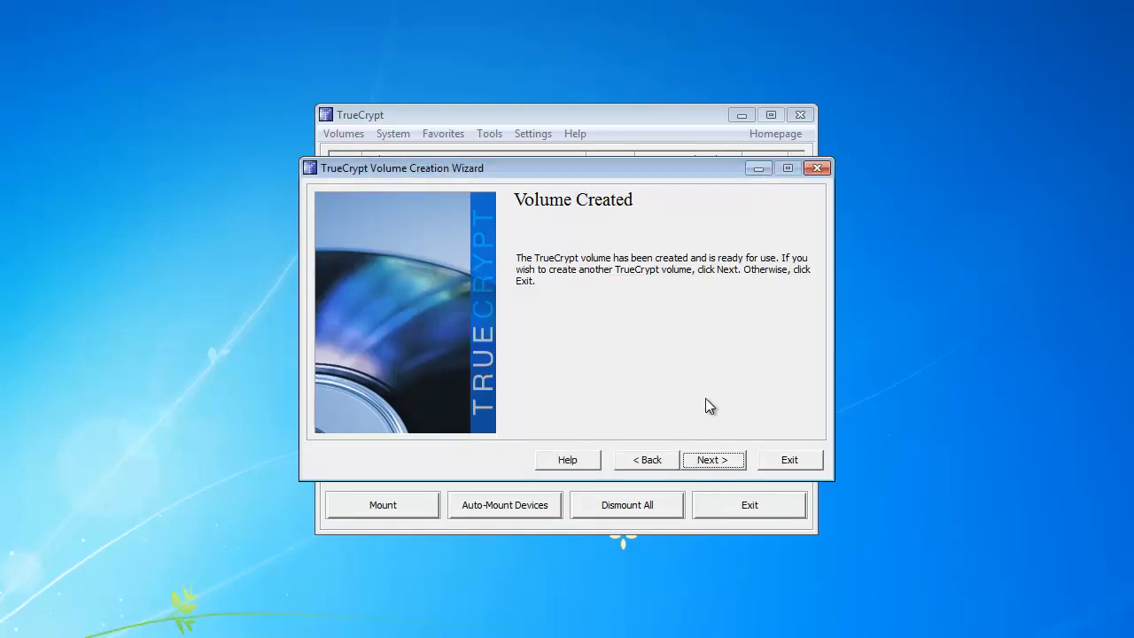
{"action": "left_click", "coordinate": [784, 461]}
Look for the Sensitive Data file on Local Disk (H:) and try to open it directly, declining to choose a program
{"action": "key", "text": "super"}
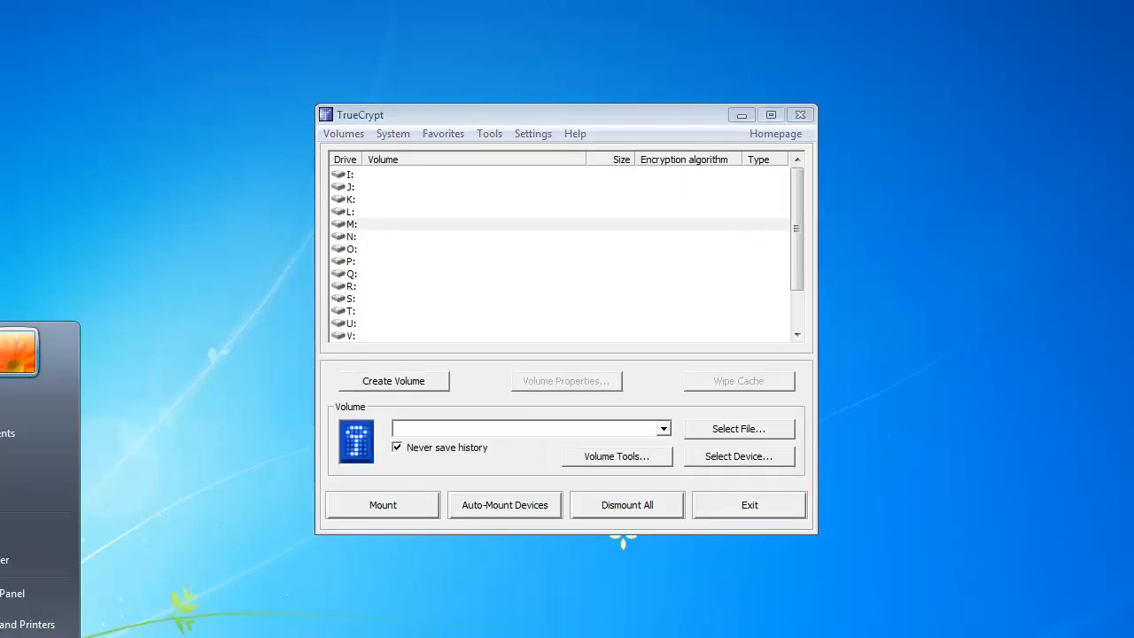
{"action": "left_click", "coordinate": [1, 569]}
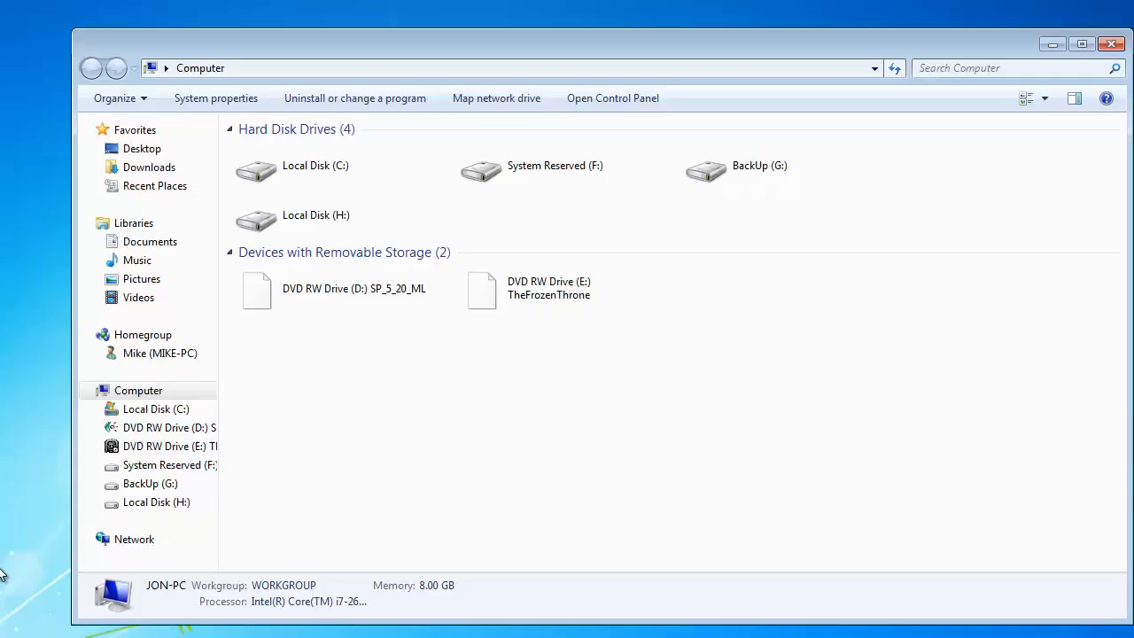
{"action": "double_click", "coordinate": [323, 208]}
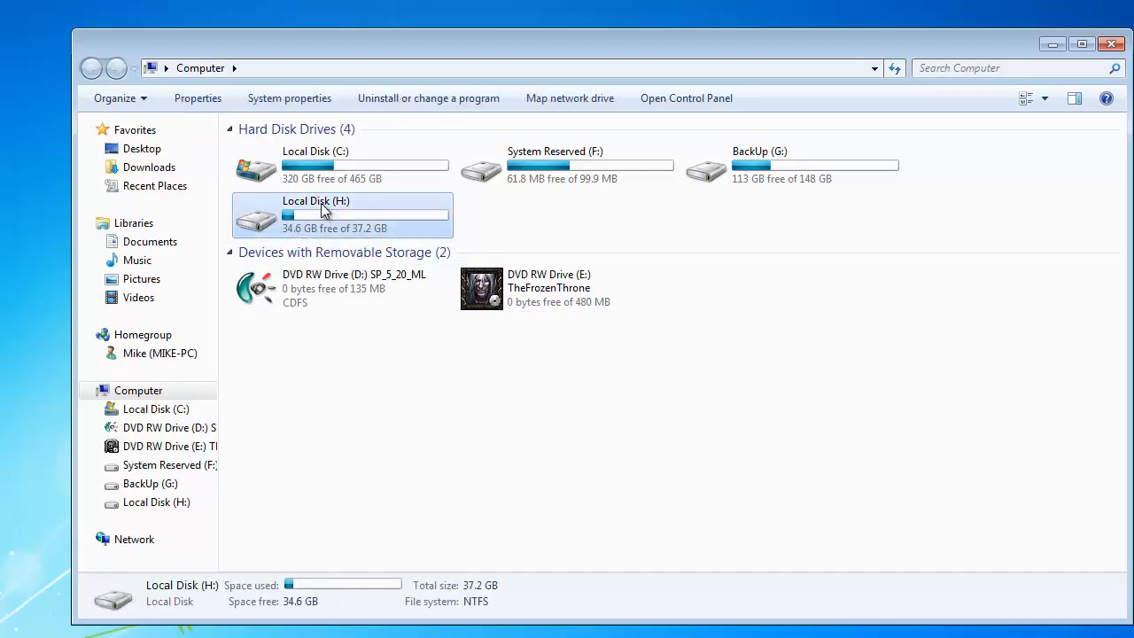
{"action": "double_click", "coordinate": [315, 156]}
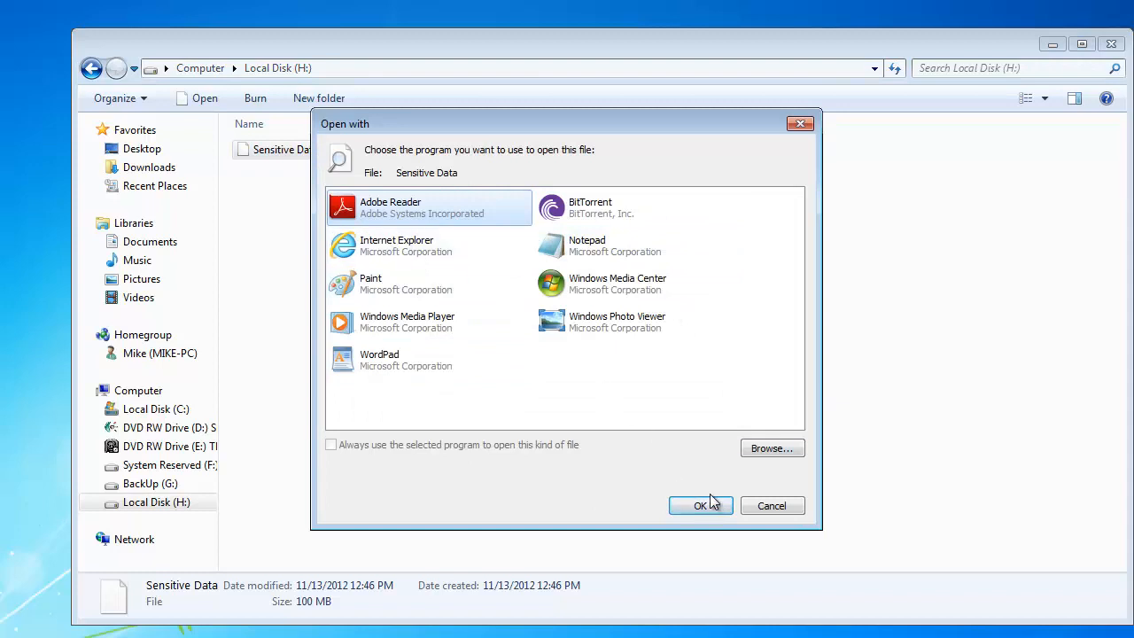
{"action": "left_click", "coordinate": [758, 510]}
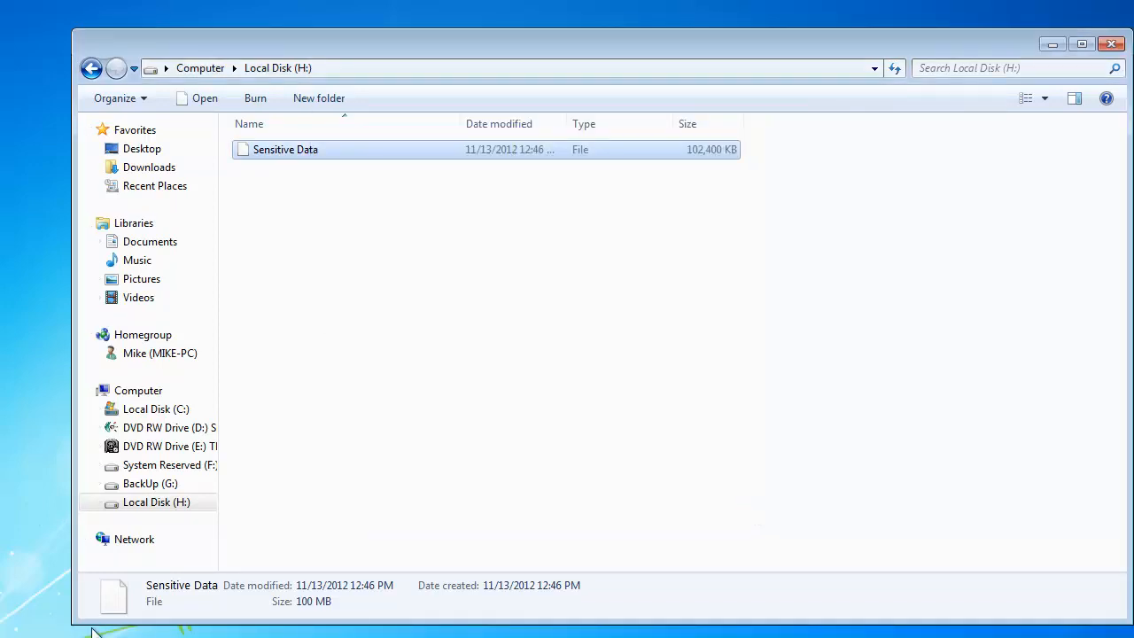
{"action": "left_click", "coordinate": [91, 68]}
Switch to TrueCrypt, choose drive letter M: and select the Sensitive Data file on Local Disk (H:) as the volume
{"action": "key", "text": "alt+Tab"}
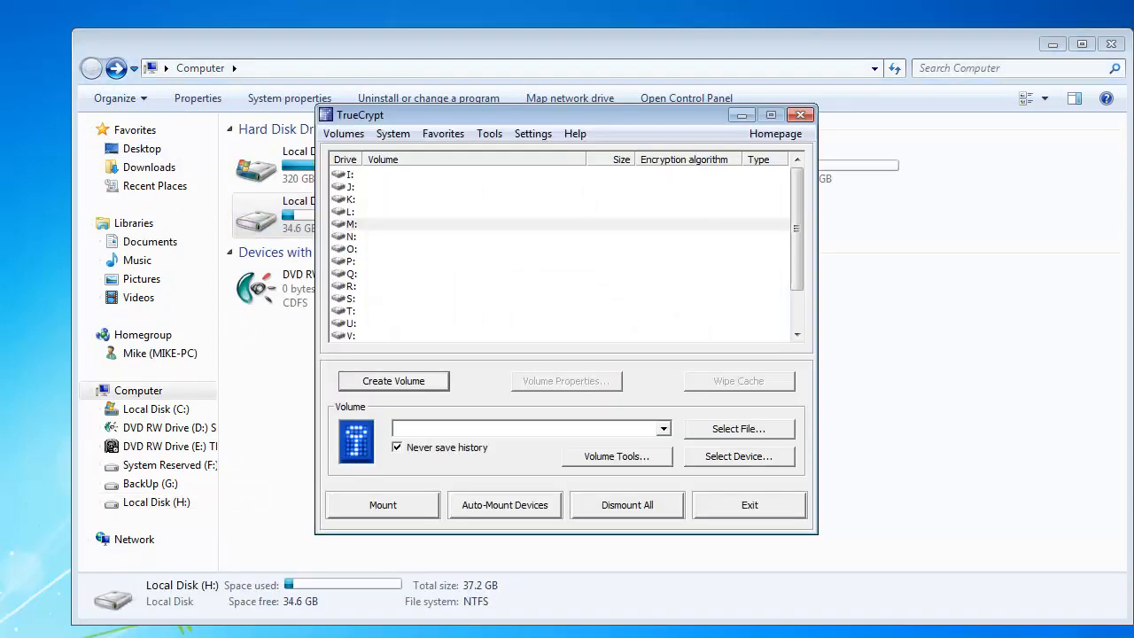
{"action": "left_click", "coordinate": [360, 224]}
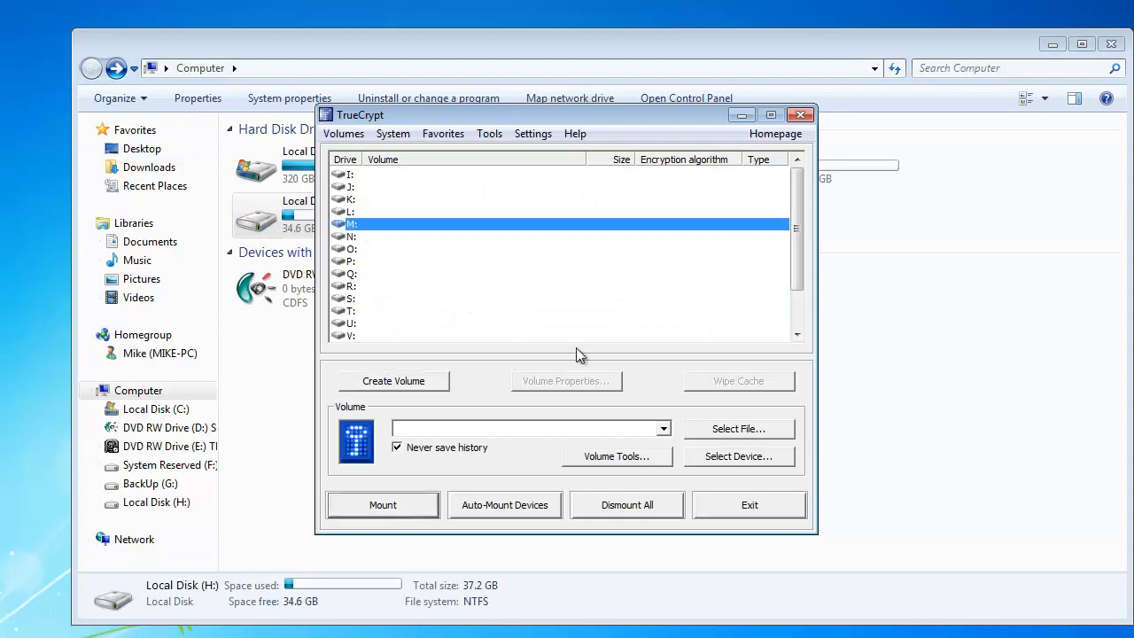
{"action": "left_click", "coordinate": [753, 430]}
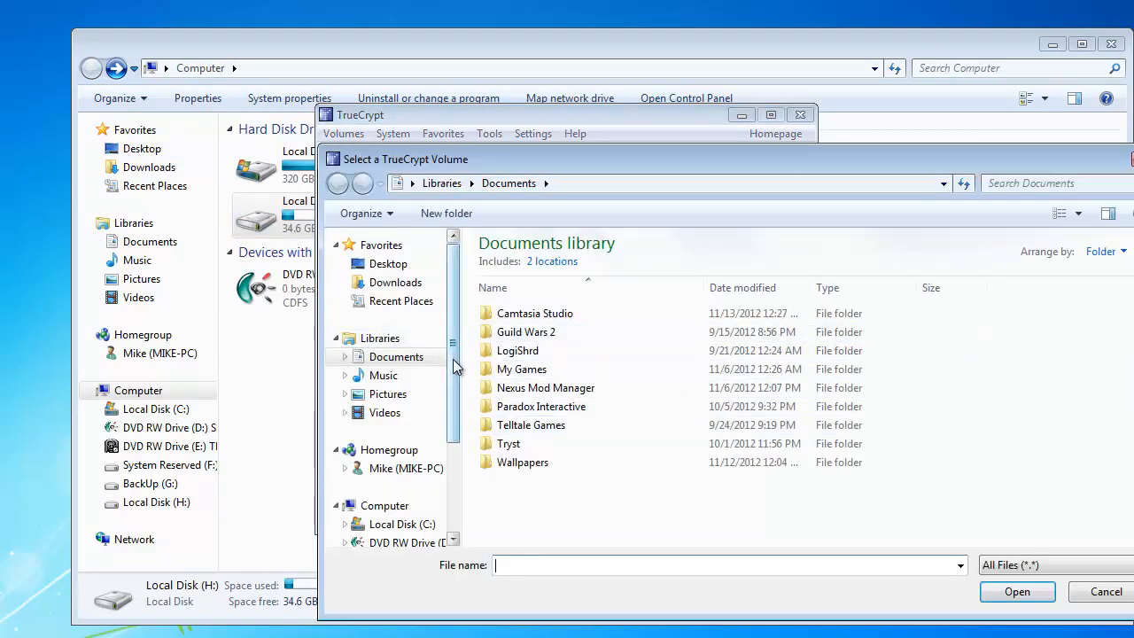
{"action": "left_click_drag", "start_coordinate": [455, 365], "coordinate": [450, 499]}
{"action": "left_click", "coordinate": [427, 487]}
{"action": "left_click", "coordinate": [514, 268]}
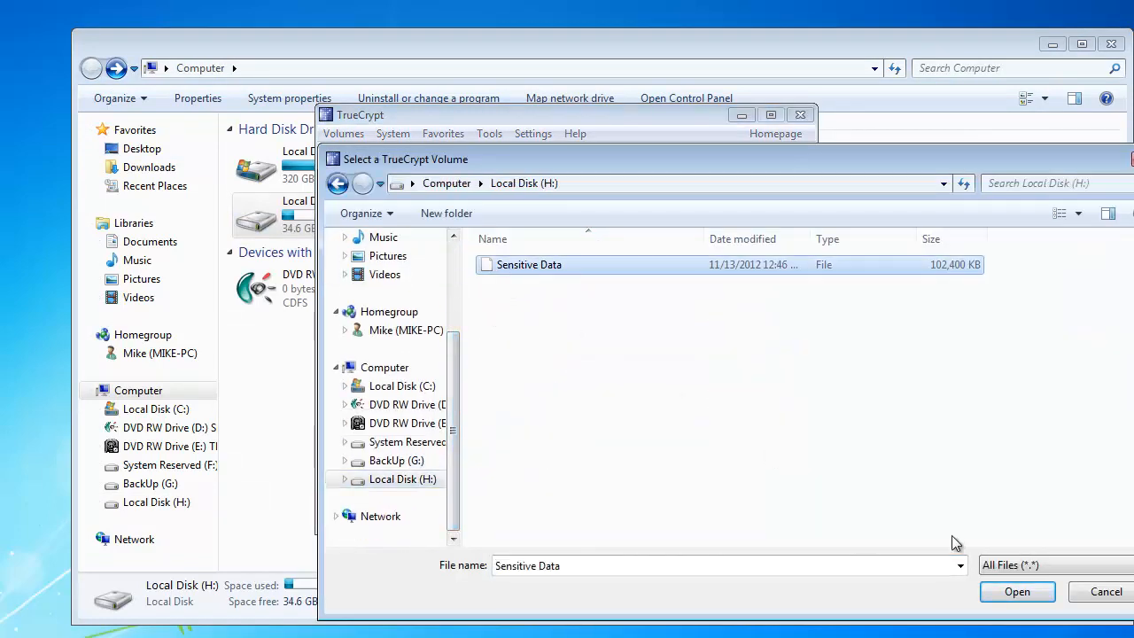
{"action": "left_click", "coordinate": [1015, 592]}
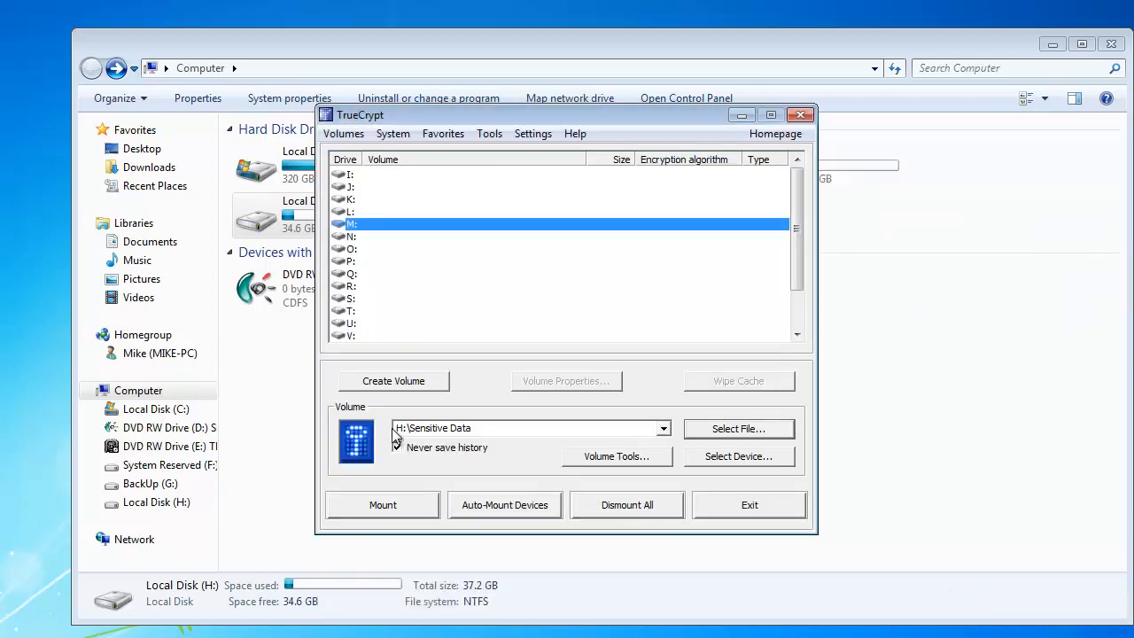
Mount H:\Sensitive Data as drive M: by entering the volume password
{"action": "left_click", "coordinate": [390, 506]}
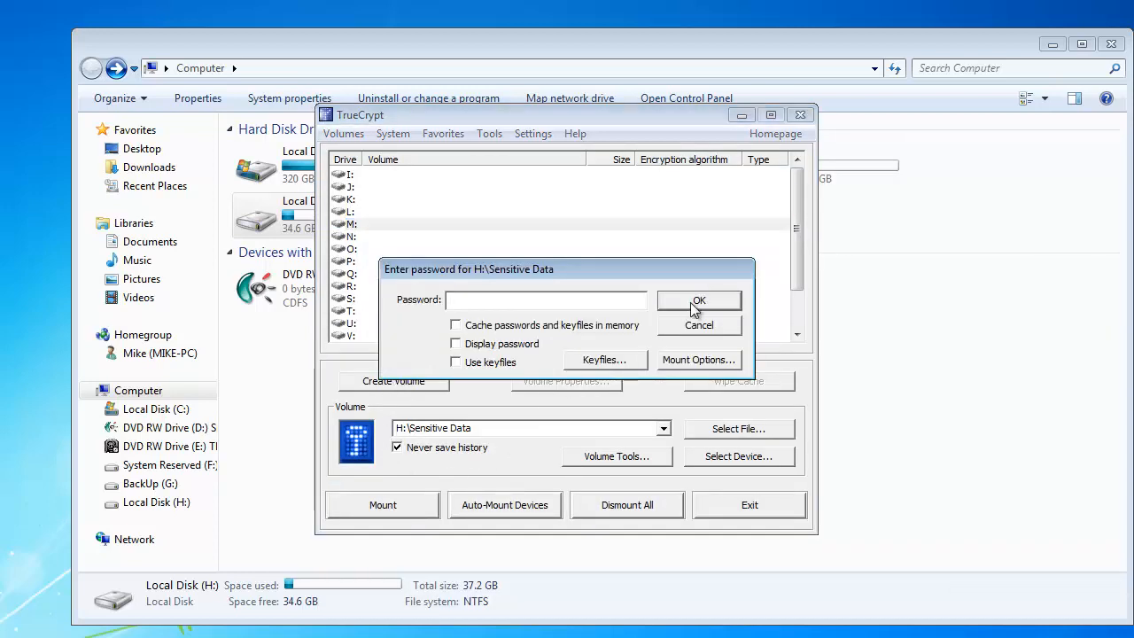
{"action": "type", "text": "**********"}
{"action": "key", "text": "Return"}
Switch to Explorer and inspect the contents of the mounted Local Disk (M:) and of Local Disk (H:)
{"action": "left_click", "coordinate": [933, 278]}
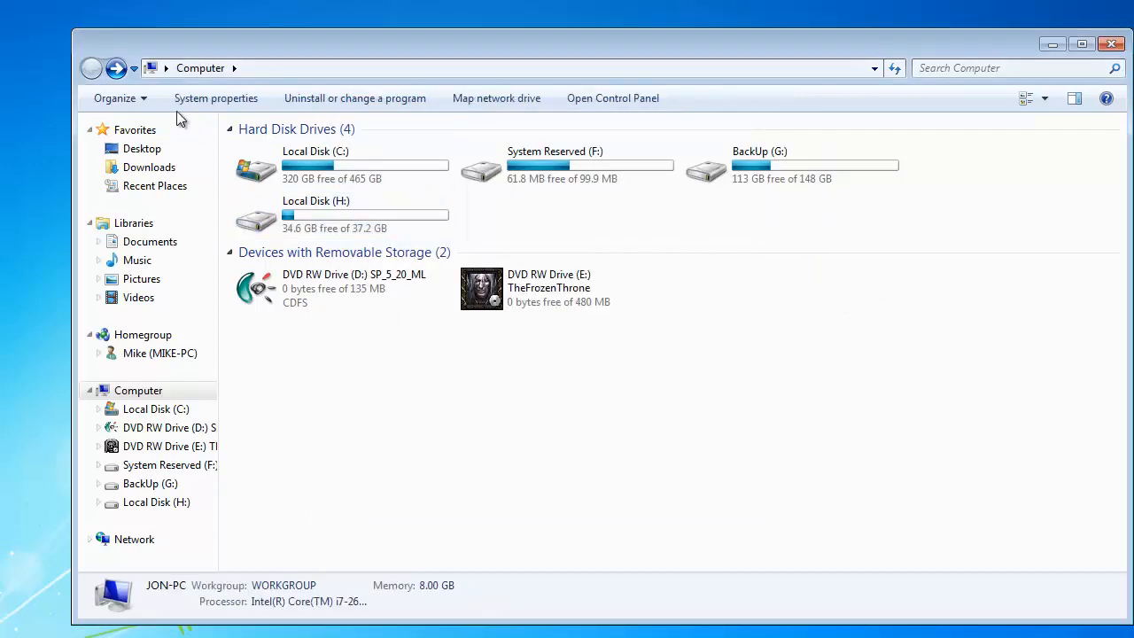
{"action": "left_click", "coordinate": [93, 71]}
{"action": "left_click", "coordinate": [92, 71]}
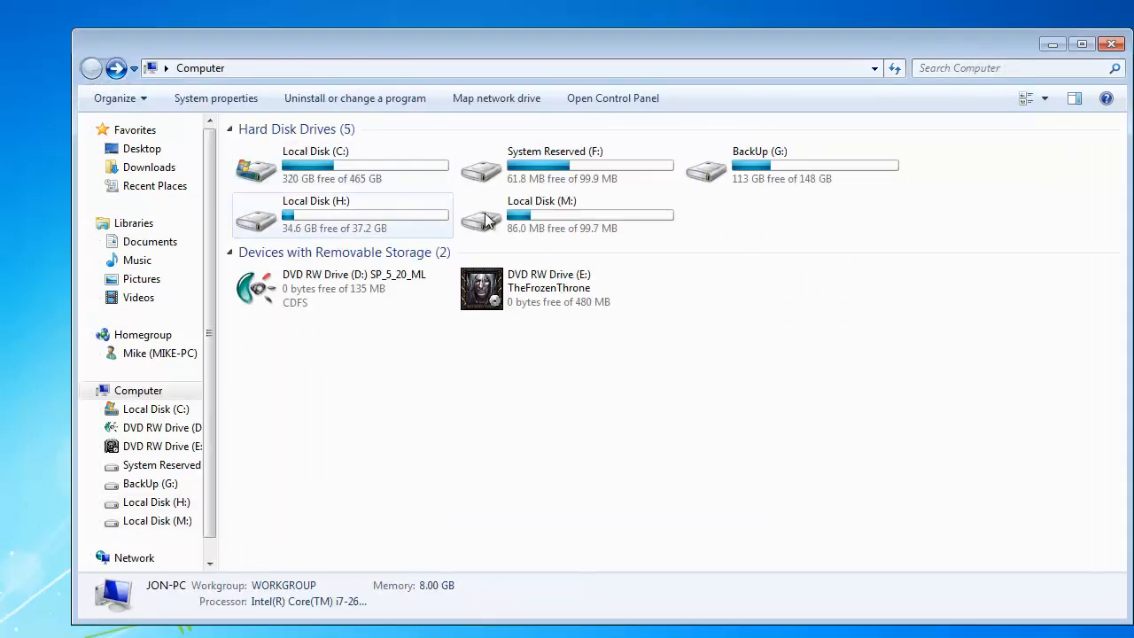
{"action": "double_click", "coordinate": [593, 219]}
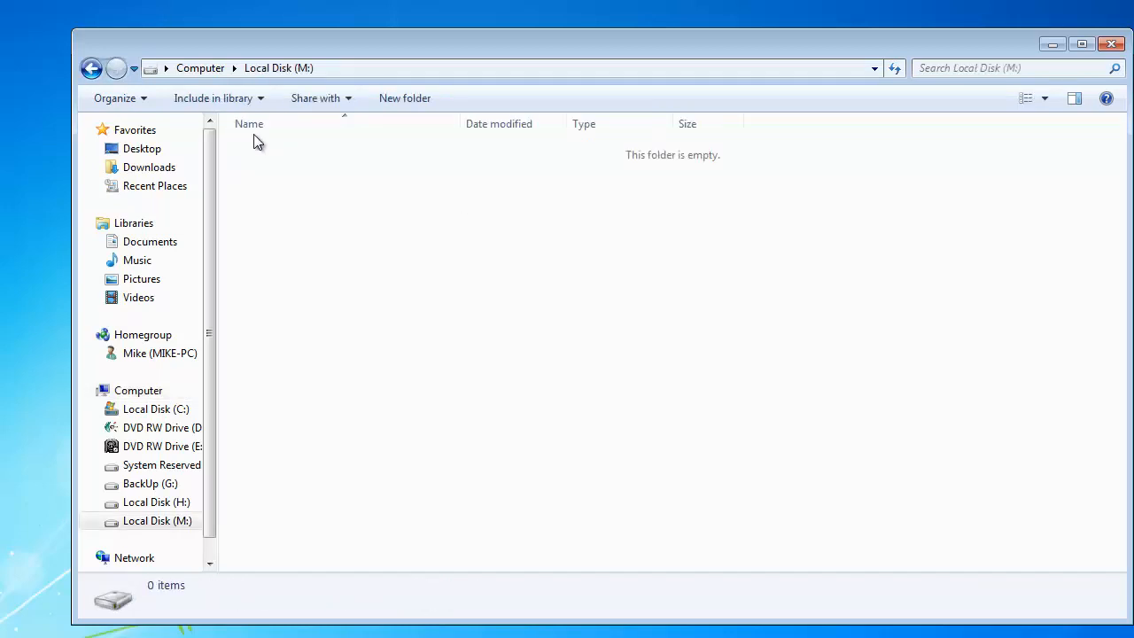
{"action": "left_click", "coordinate": [92, 69]}
{"action": "left_click", "coordinate": [116, 69]}
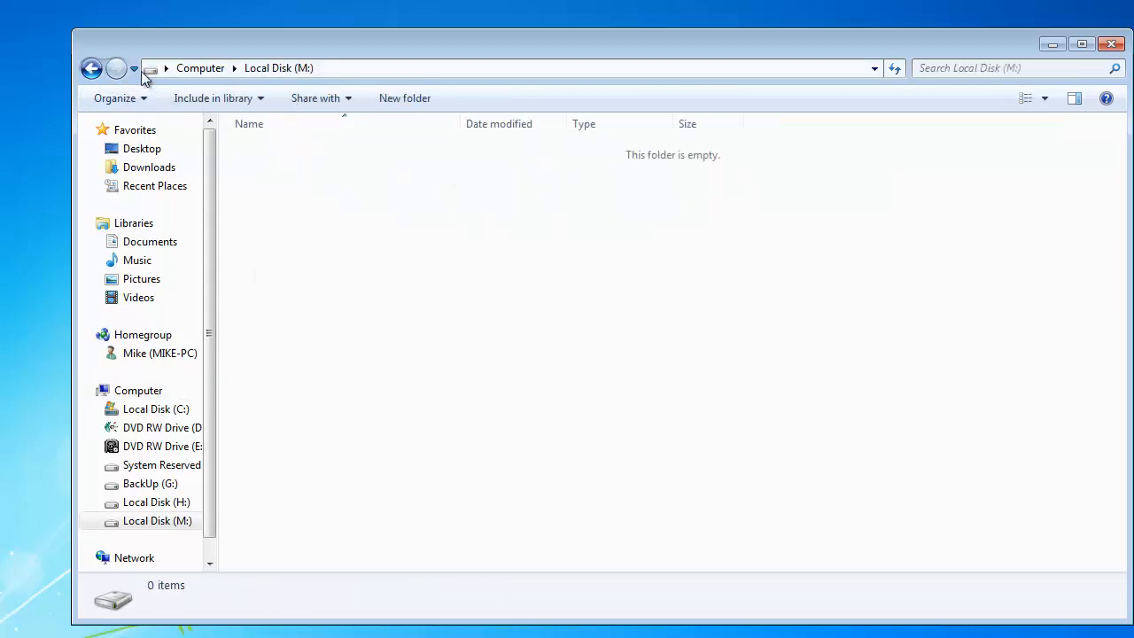
{"action": "left_click", "coordinate": [93, 70]}
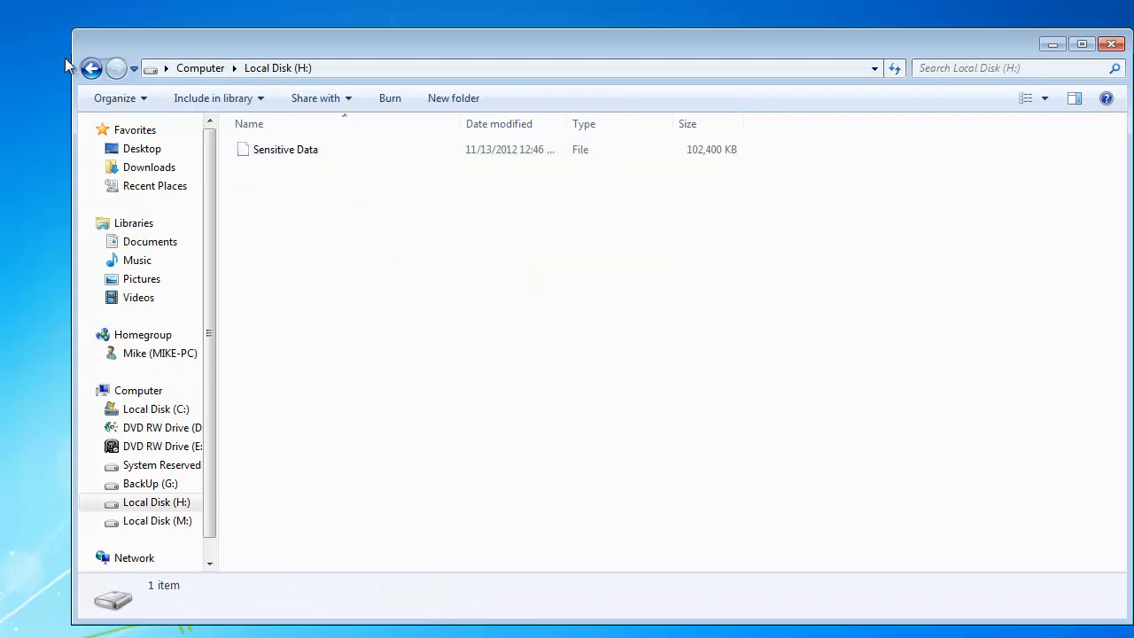
{"action": "left_click", "coordinate": [91, 68]}
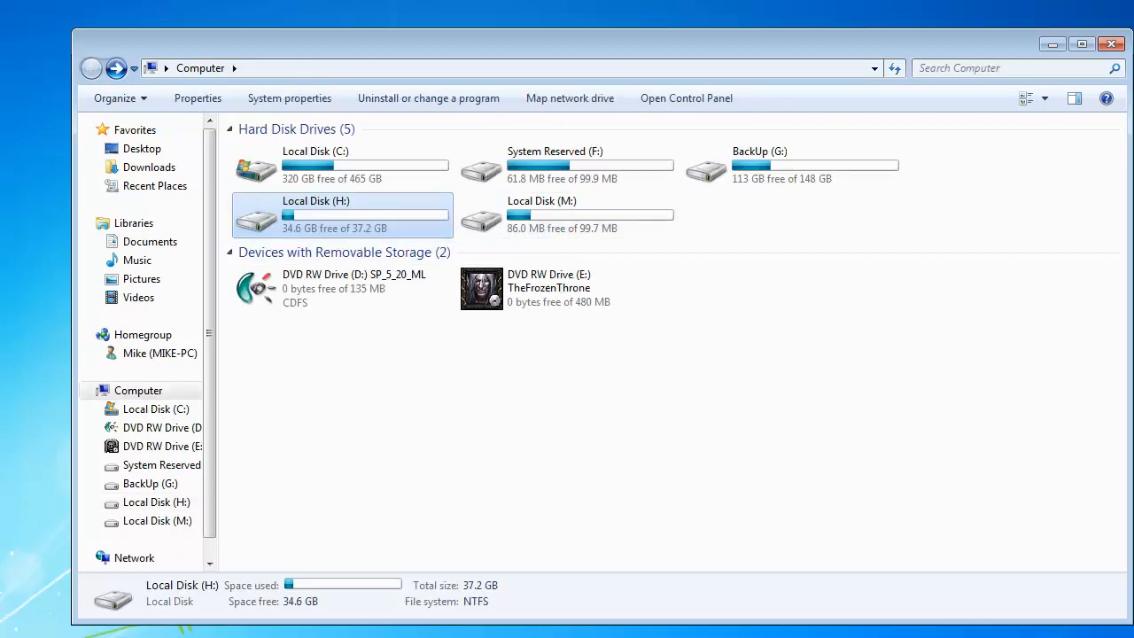
Dismount the M: volume in TrueCrypt and return to Explorer to check the list of drives
{"action": "left_click", "coordinate": [377, 637]}
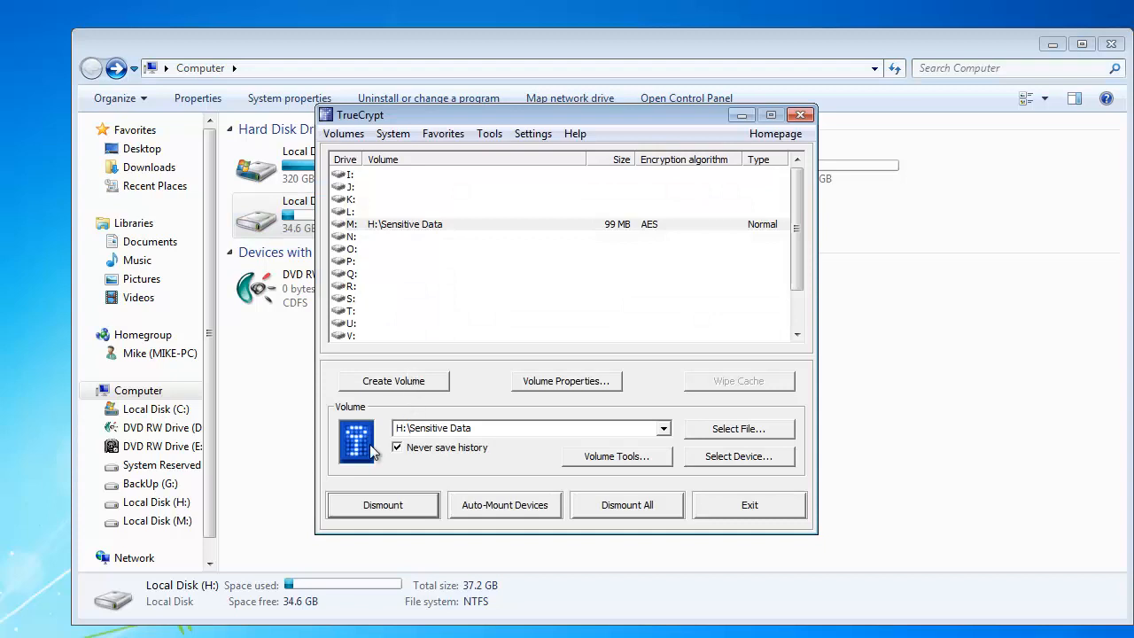
{"action": "left_click", "coordinate": [374, 227]}
{"action": "left_click", "coordinate": [385, 504]}
{"action": "left_click", "coordinate": [258, 431]}
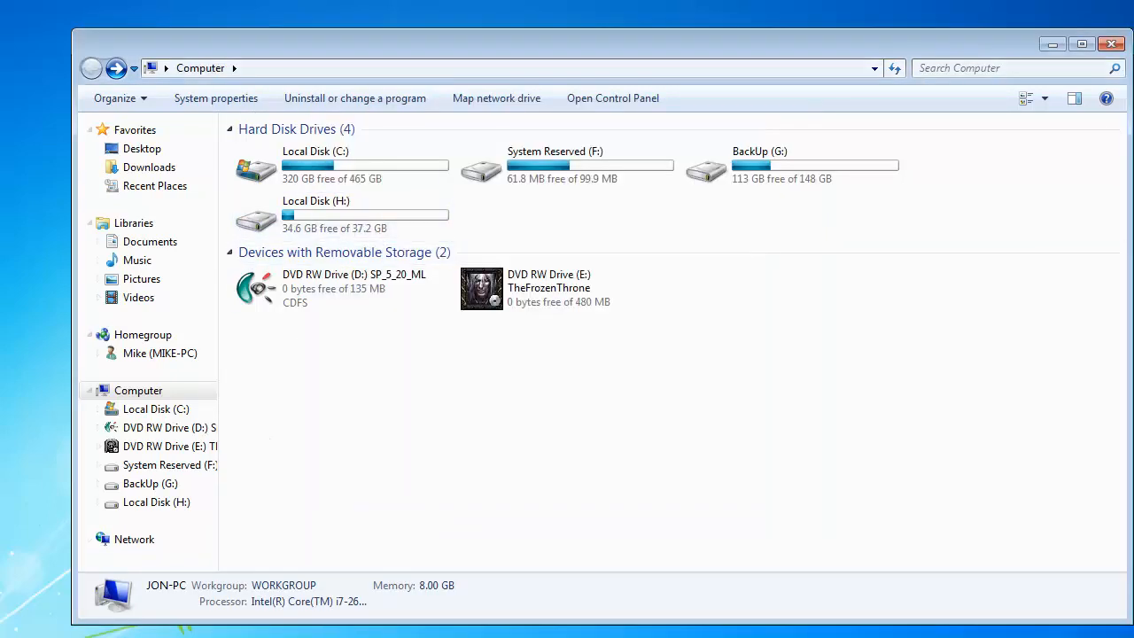
Open TrueCrypt's Traveler Disk Setup and set the traveler disk root directory to H:\
{"action": "left_click", "coordinate": [377, 637]}
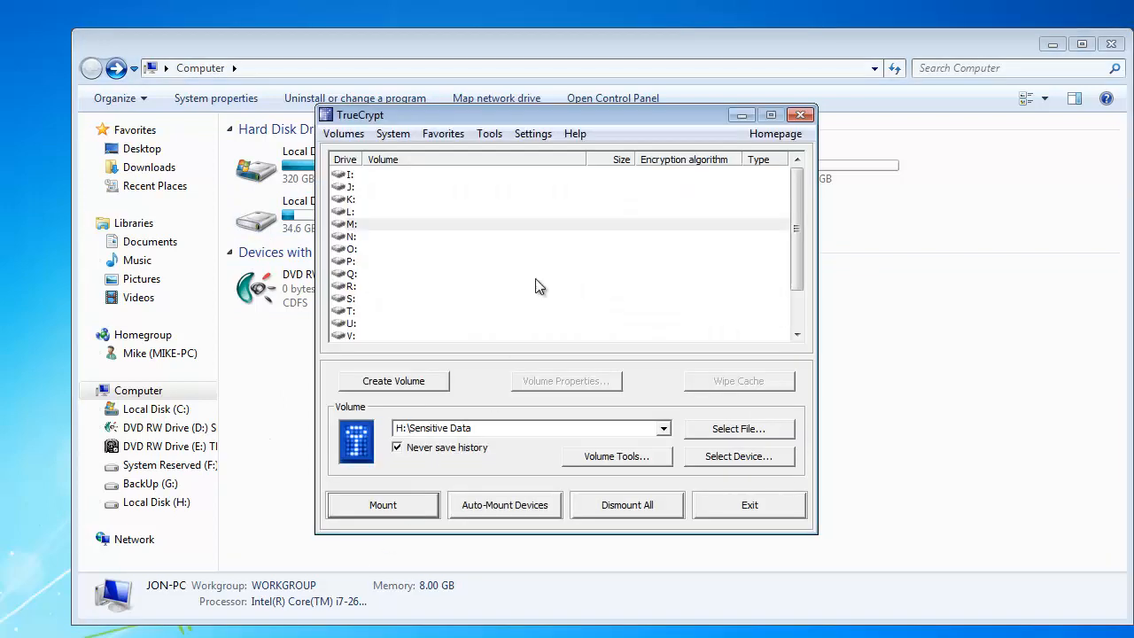
{"action": "left_click", "coordinate": [487, 134]}
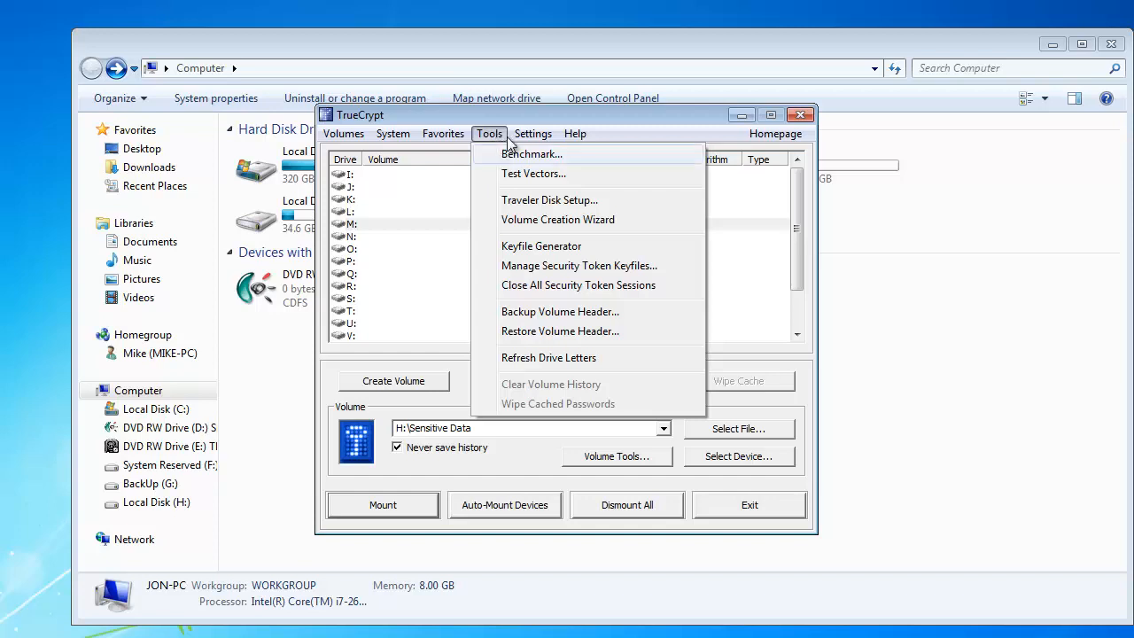
{"action": "left_click", "coordinate": [519, 202]}
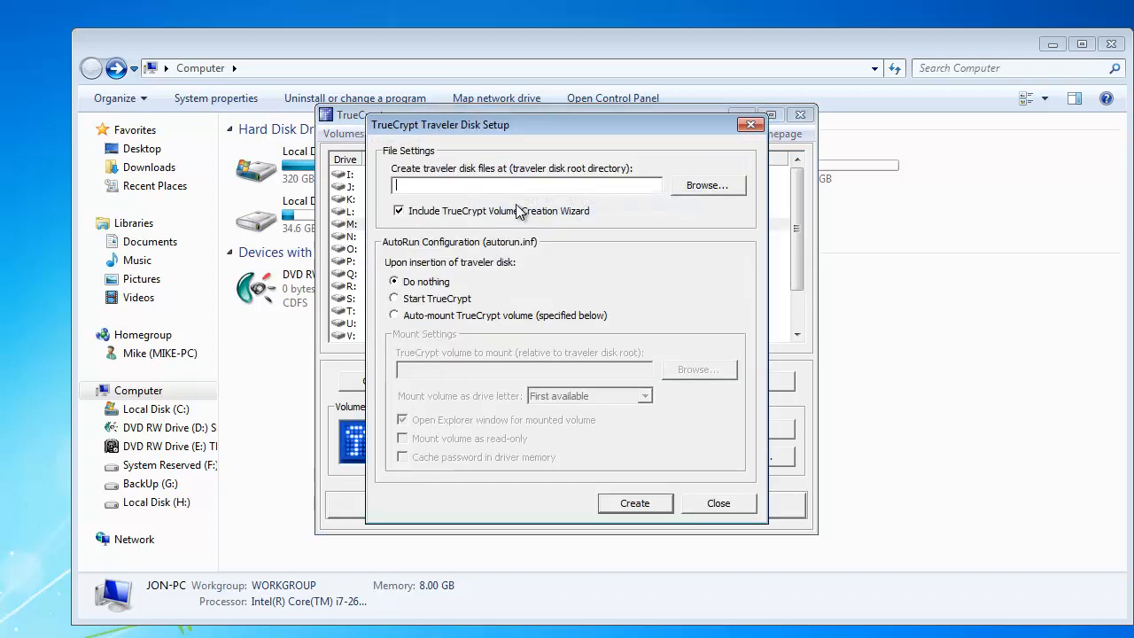
{"action": "left_click", "coordinate": [695, 184]}
{"action": "scroll", "coordinate": [543, 328], "scroll_direction": "down", "scroll_amount": 2}
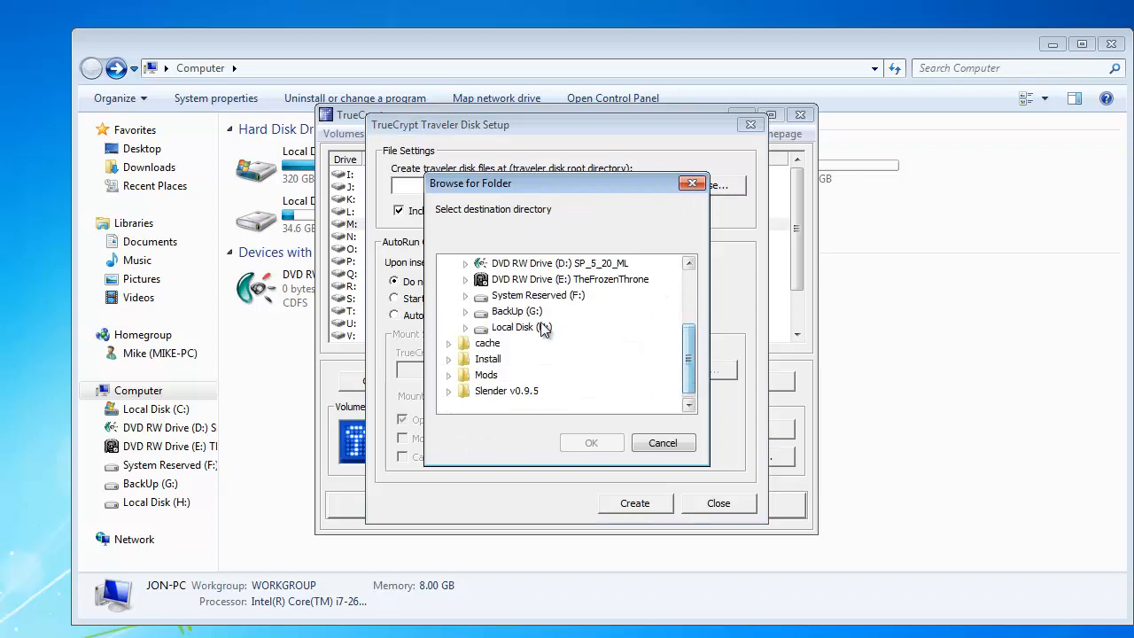
{"action": "left_click", "coordinate": [543, 328]}
{"action": "left_click", "coordinate": [598, 441]}
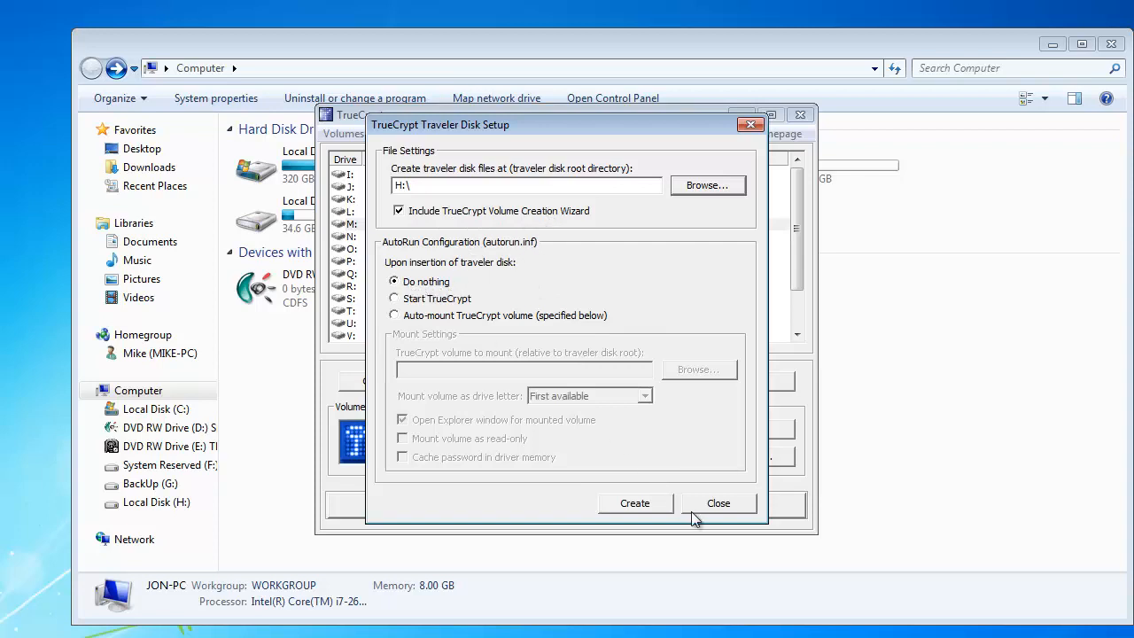
Create the traveler disk with the Volume Creation Wizard included and no AutoRun action, and close the setup and TrueCrypt
{"action": "left_click", "coordinate": [652, 503]}
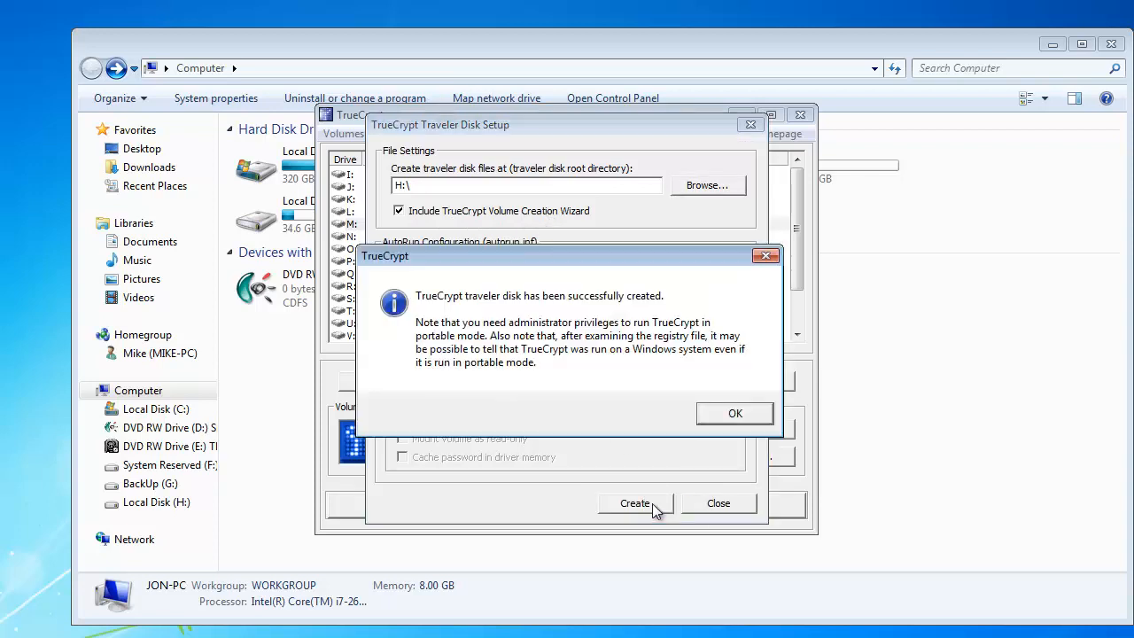
{"action": "left_click", "coordinate": [735, 413]}
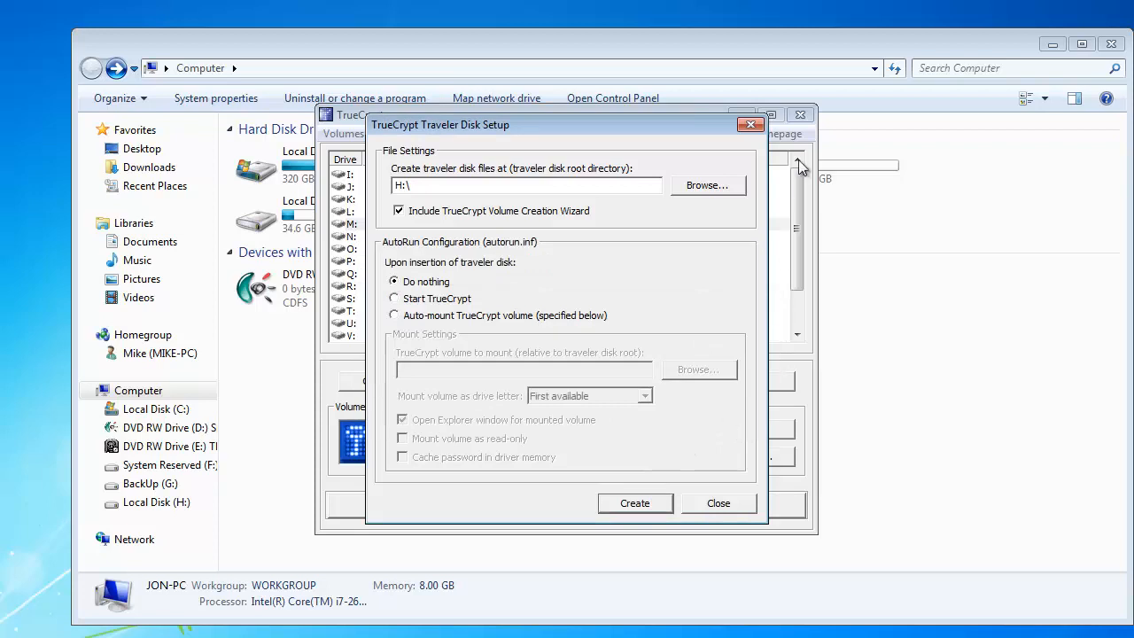
{"action": "left_click", "coordinate": [750, 124]}
{"action": "left_click", "coordinate": [799, 114]}
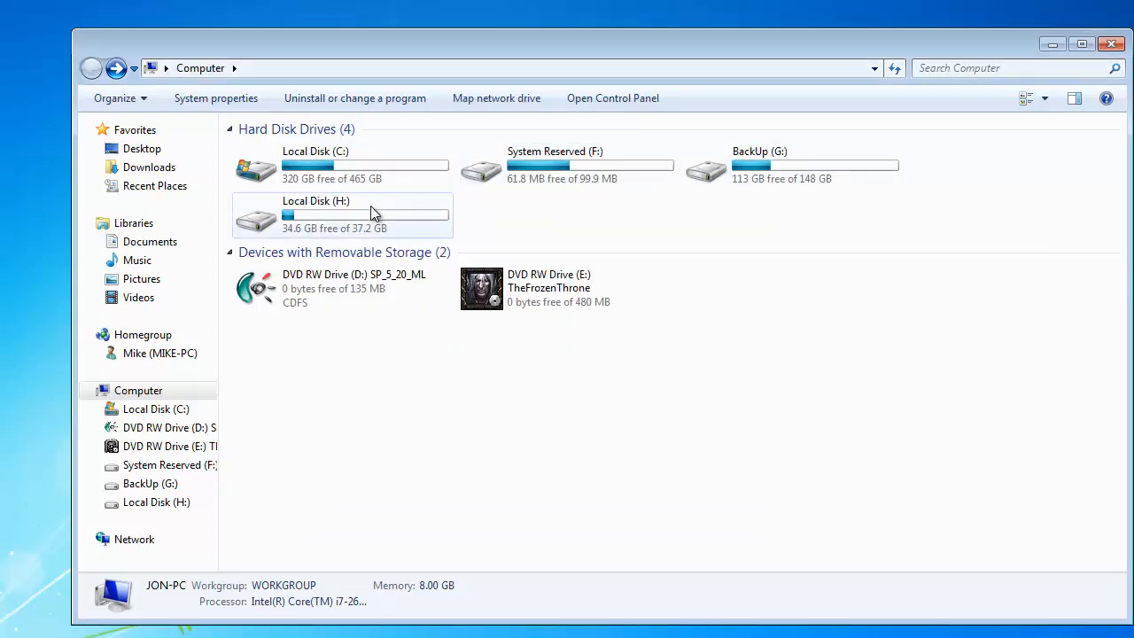
Open the TrueCrypt folder on Local Disk (H:), try launching the portable TrueCrypt application and close it again
{"action": "double_click", "coordinate": [370, 205]}
{"action": "double_click", "coordinate": [321, 153]}
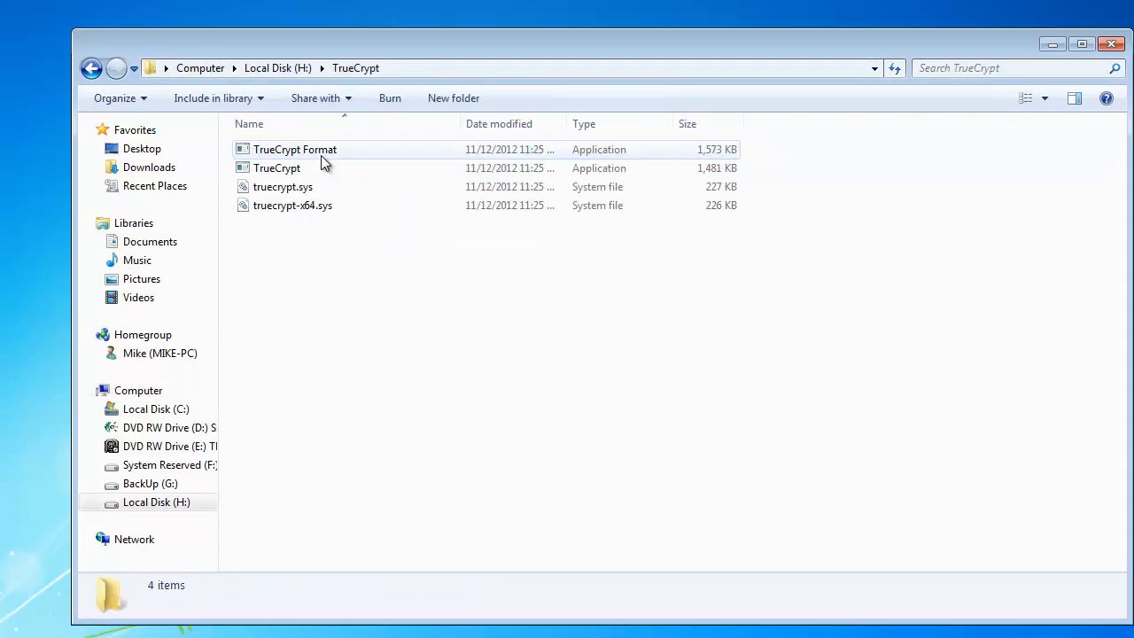
{"action": "double_click", "coordinate": [302, 168]}
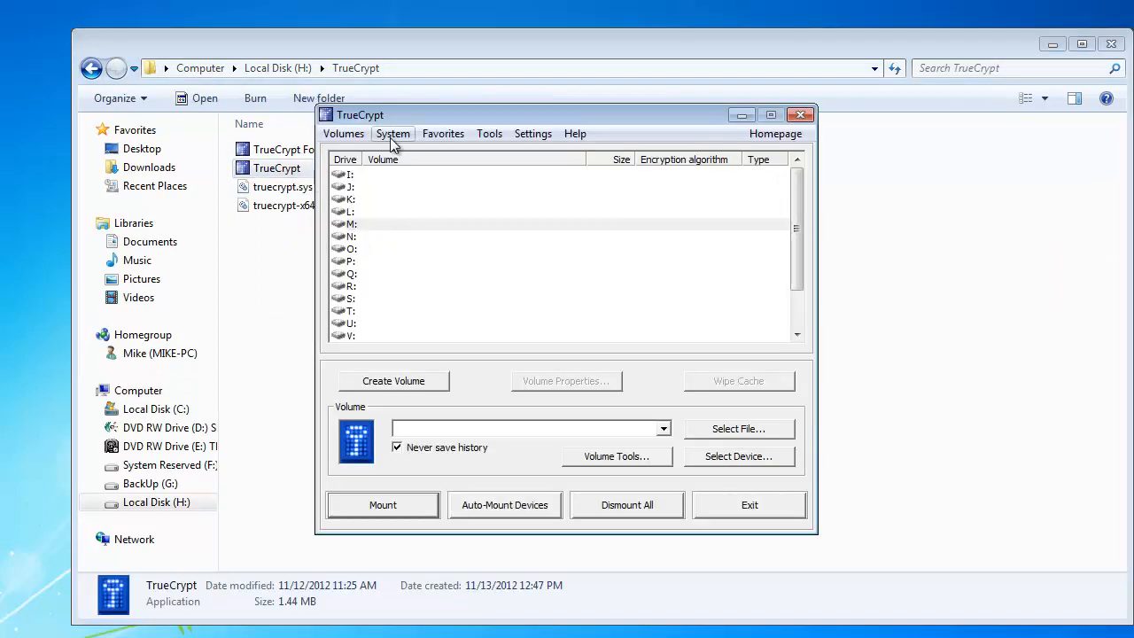
{"action": "left_click", "coordinate": [800, 116]}
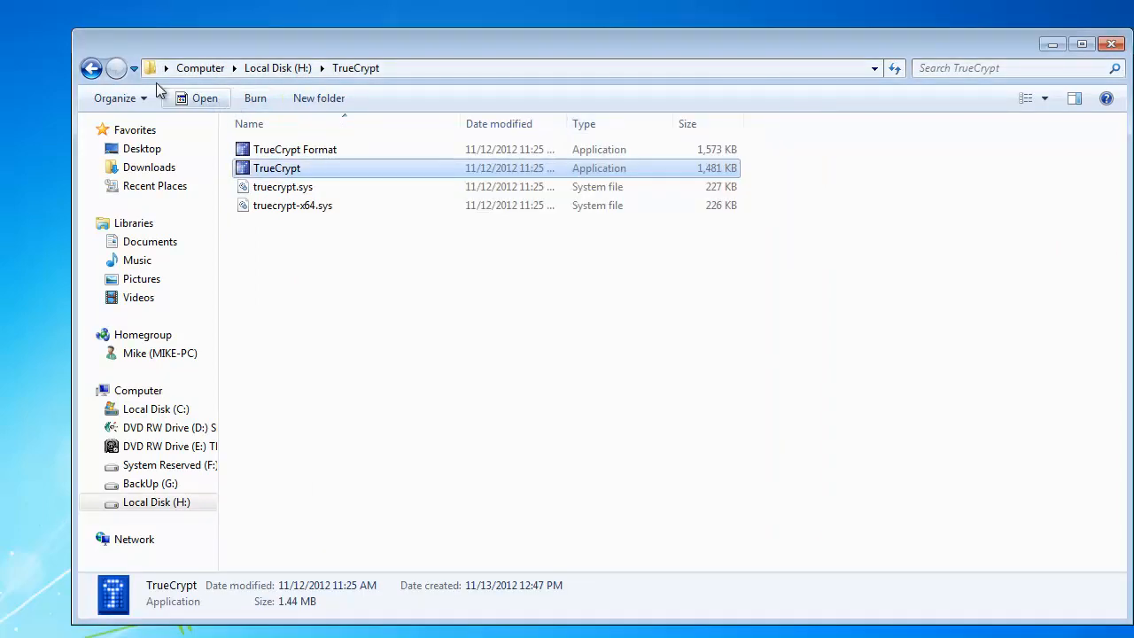
Go back to the root of Local Disk (H:), reopen its TrueCrypt folder and run the portable TrueCrypt application
{"action": "left_click", "coordinate": [93, 71]}
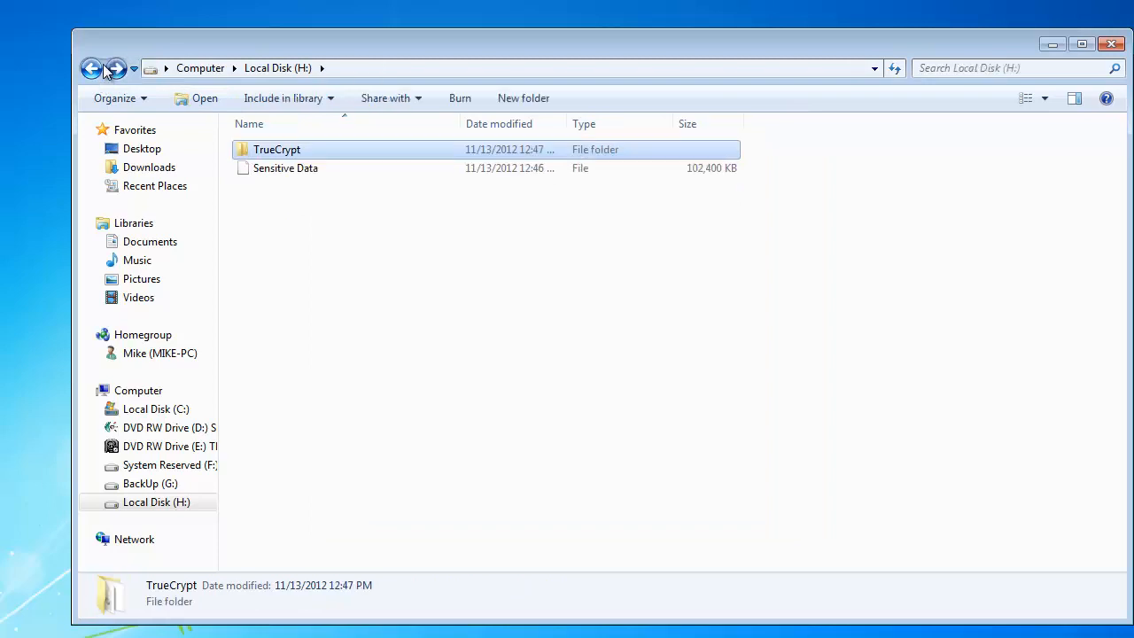
{"action": "double_click", "coordinate": [278, 153]}
{"action": "left_click", "coordinate": [285, 174]}
{"action": "double_click", "coordinate": [285, 173]}
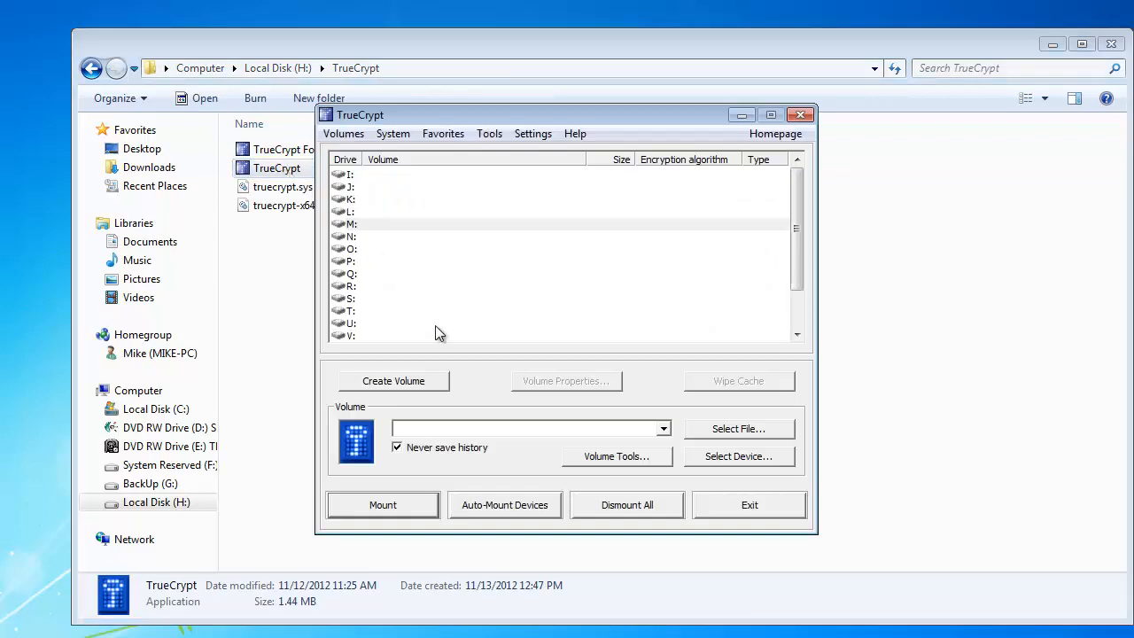
Select the Sensitive Data file on Local Disk (H:) as the volume for drive M: in portable TrueCrypt
{"action": "left_click", "coordinate": [708, 431]}
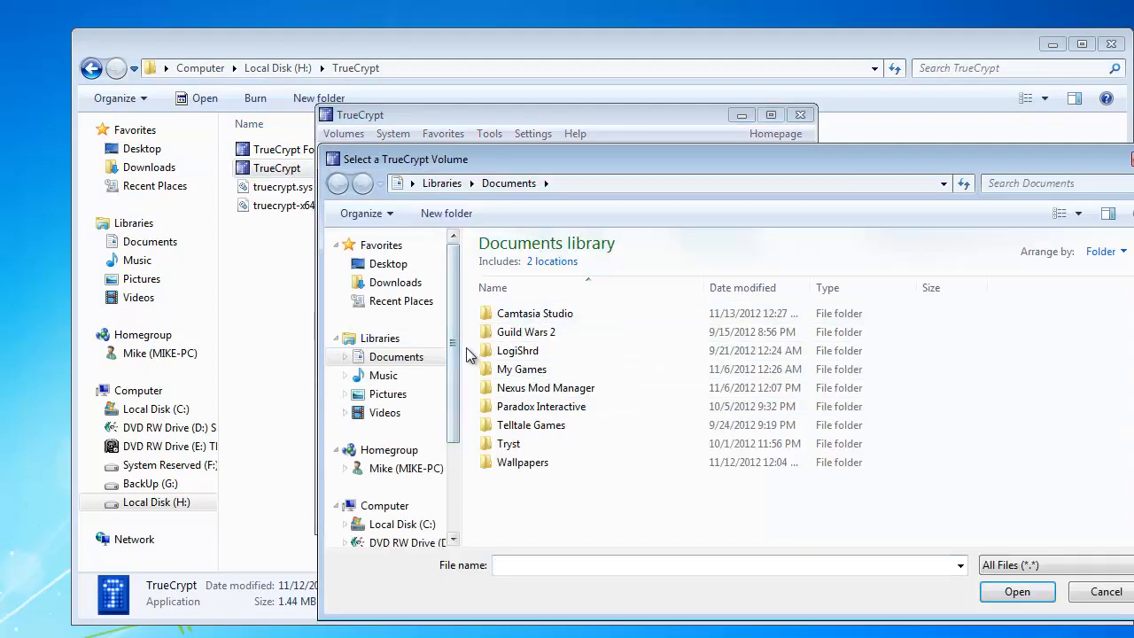
{"action": "scroll", "coordinate": [459, 483], "scroll_direction": "down", "scroll_amount": 3}
{"action": "left_click", "coordinate": [412, 460]}
{"action": "left_click", "coordinate": [412, 479]}
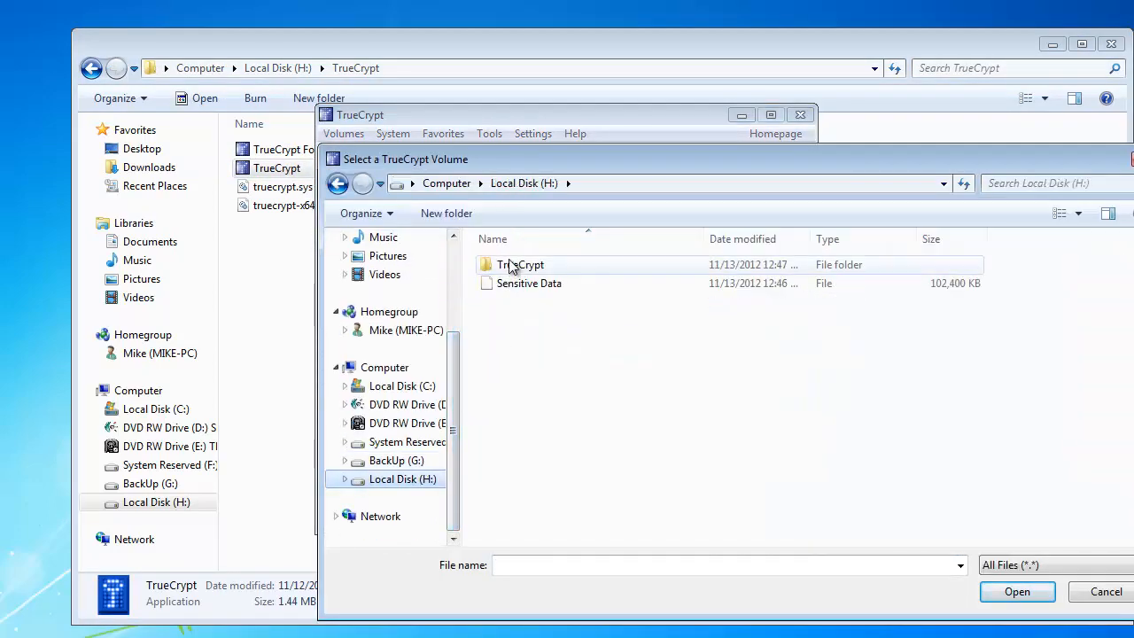
{"action": "left_click", "coordinate": [510, 283]}
{"action": "left_click", "coordinate": [992, 597]}
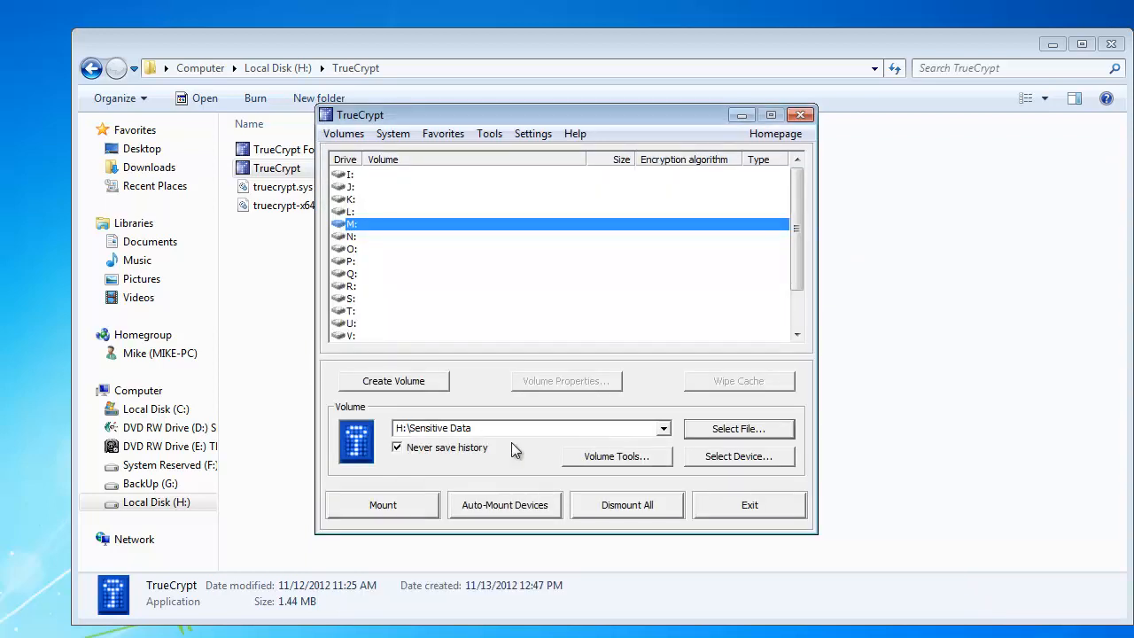
Mount the selected container from portable TrueCrypt by entering its volume password
{"action": "left_click", "coordinate": [424, 506]}
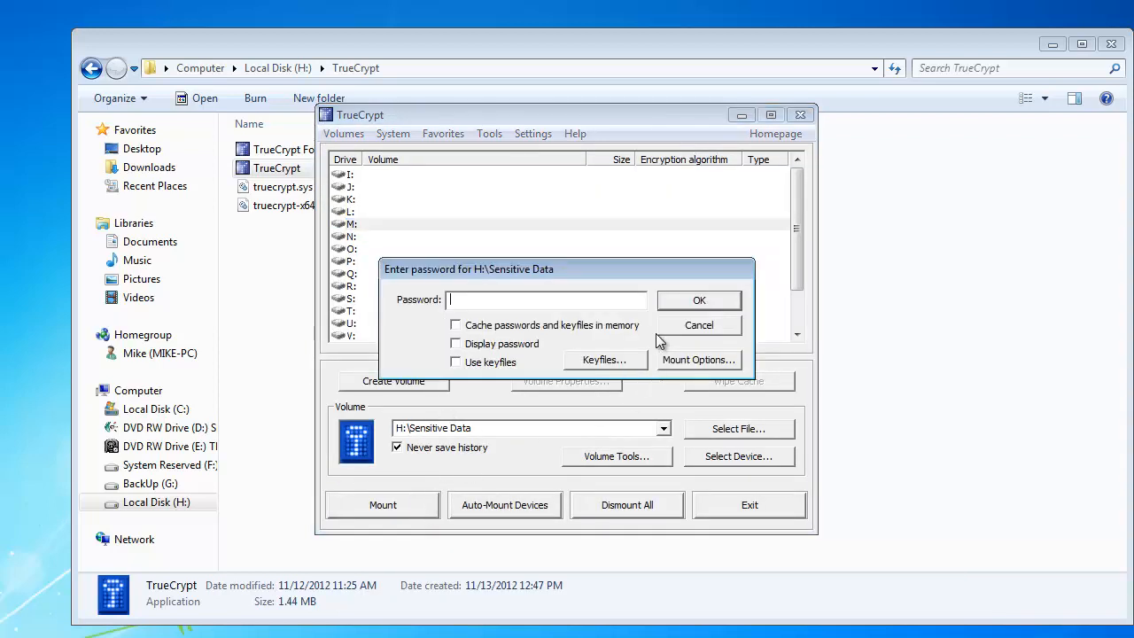
{"action": "type", "text": "**********"}
{"action": "key", "text": "Return"}
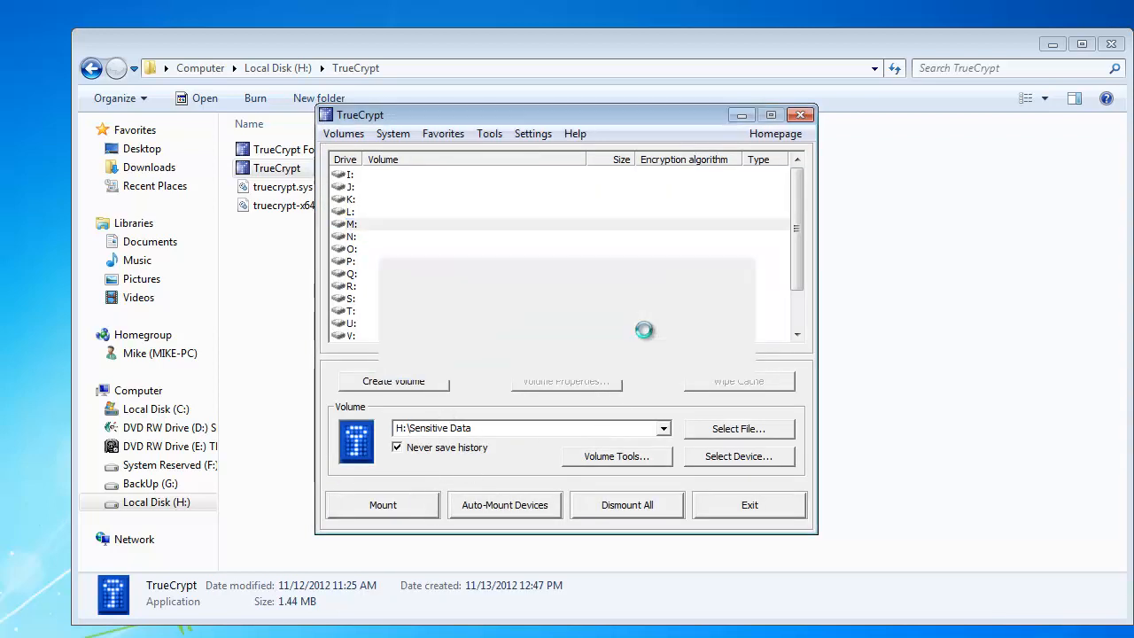
Open a new Computer window to check for the mounted M: drive, and close it
{"action": "key", "text": "super"}
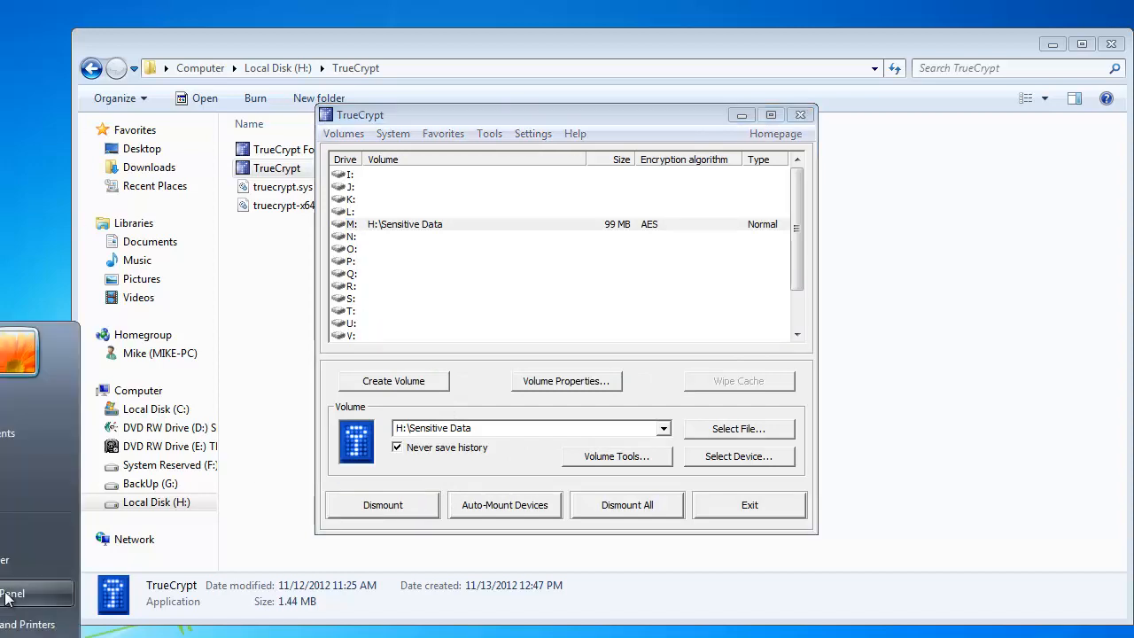
{"action": "left_click", "coordinate": [9, 567]}
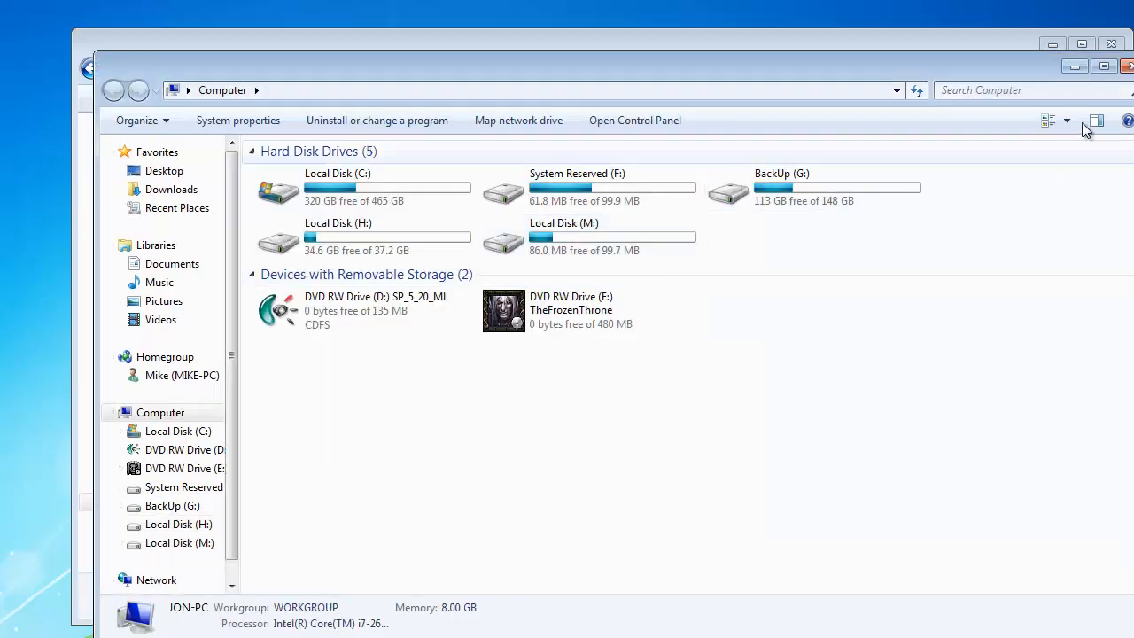
{"action": "left_click", "coordinate": [1126, 68]}
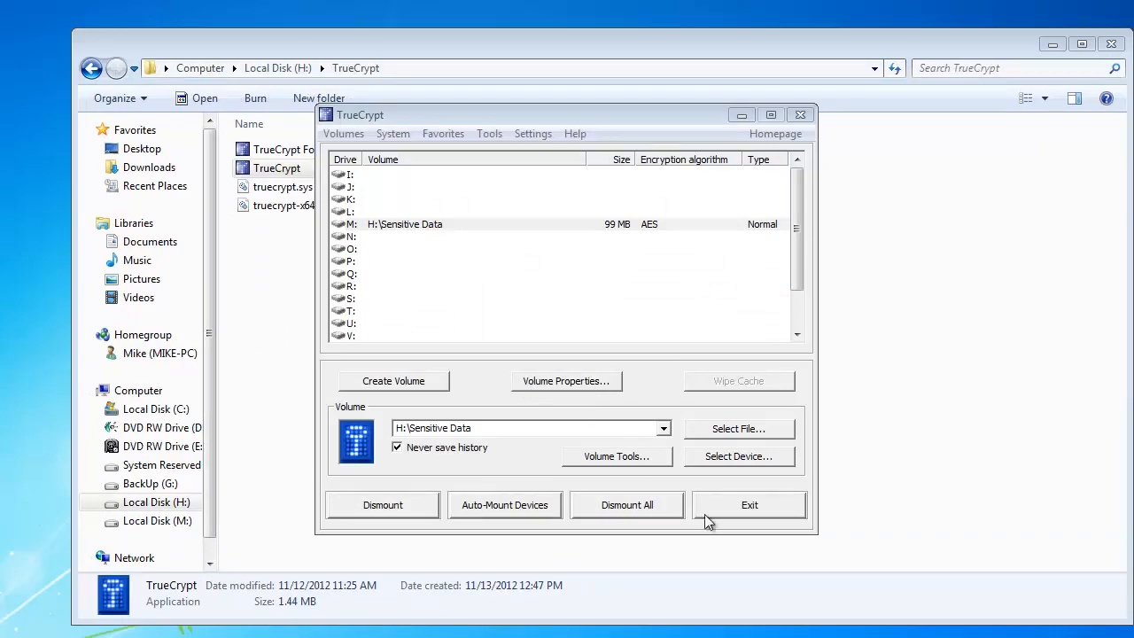
Exit portable TrueCrypt and close the remaining Explorer window
{"action": "left_click", "coordinate": [706, 514]}
{"action": "left_click", "coordinate": [1110, 43]}
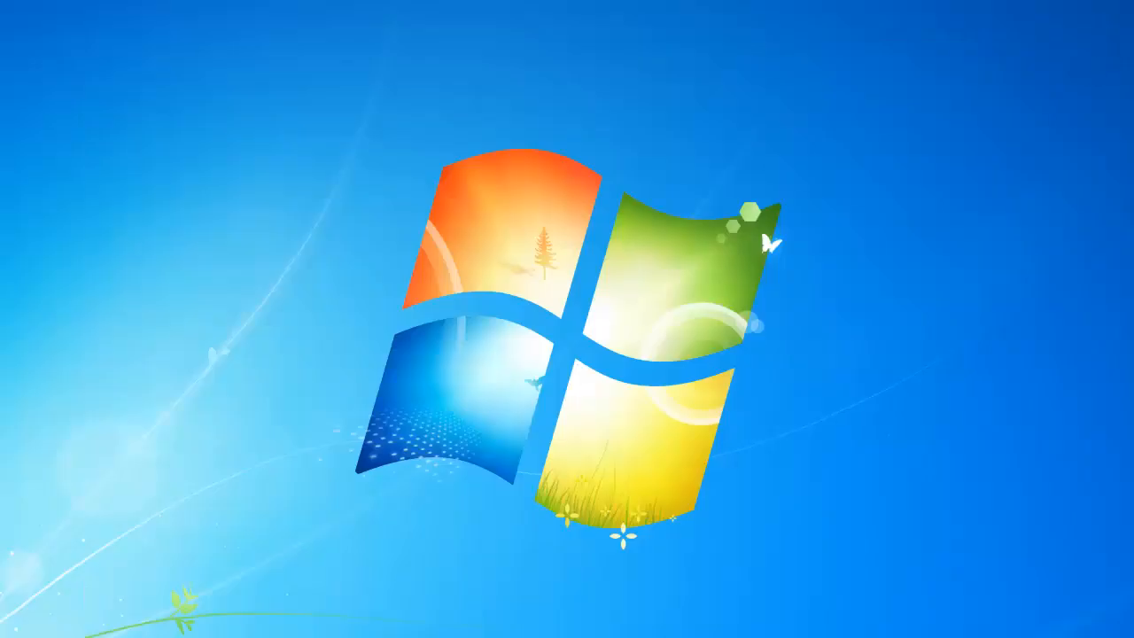